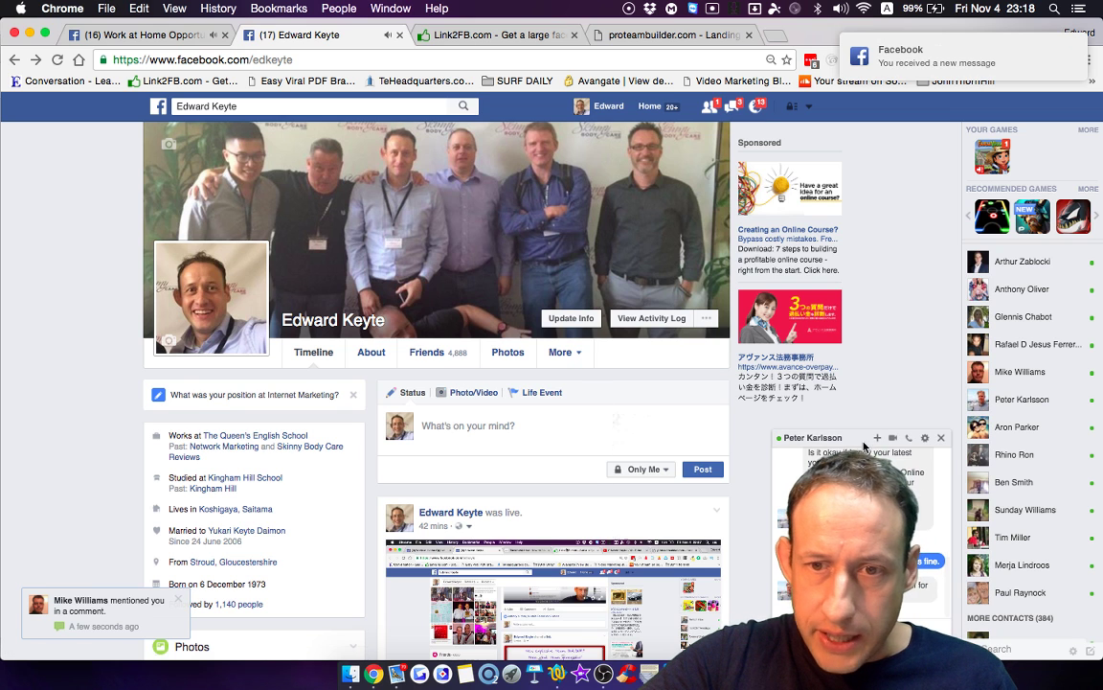
Step: Close the chat window covering the Facebook profile timeline
click(940, 436)
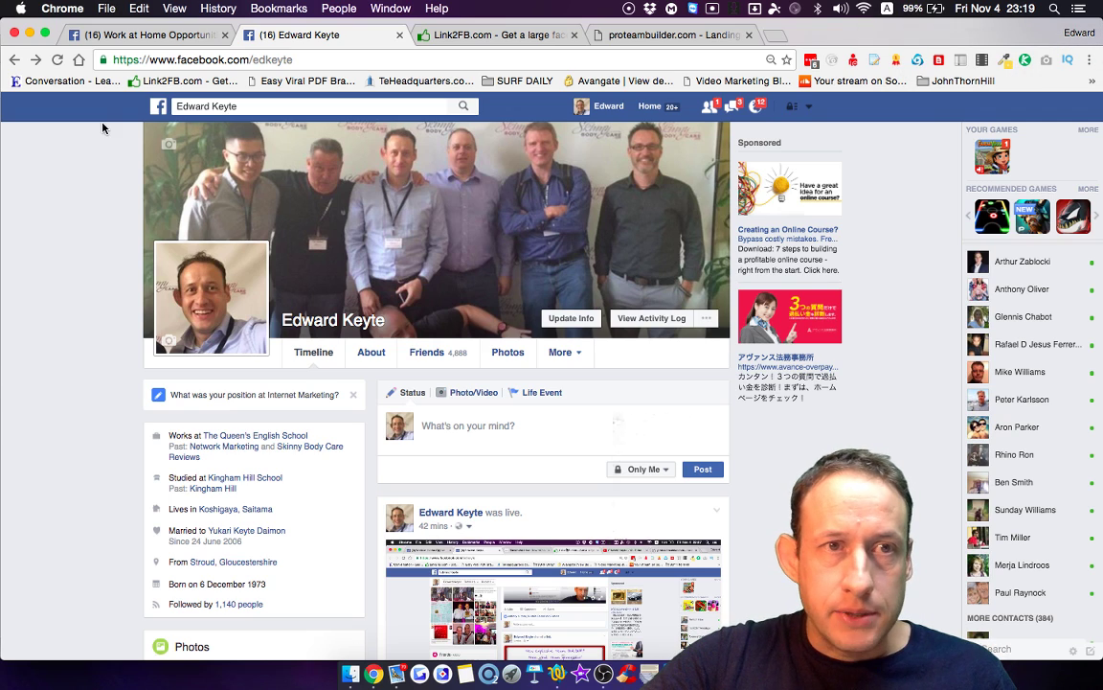
Step: Switch to the Work at Home Opportunities group and browse its members' promotional link posts
click(124, 34)
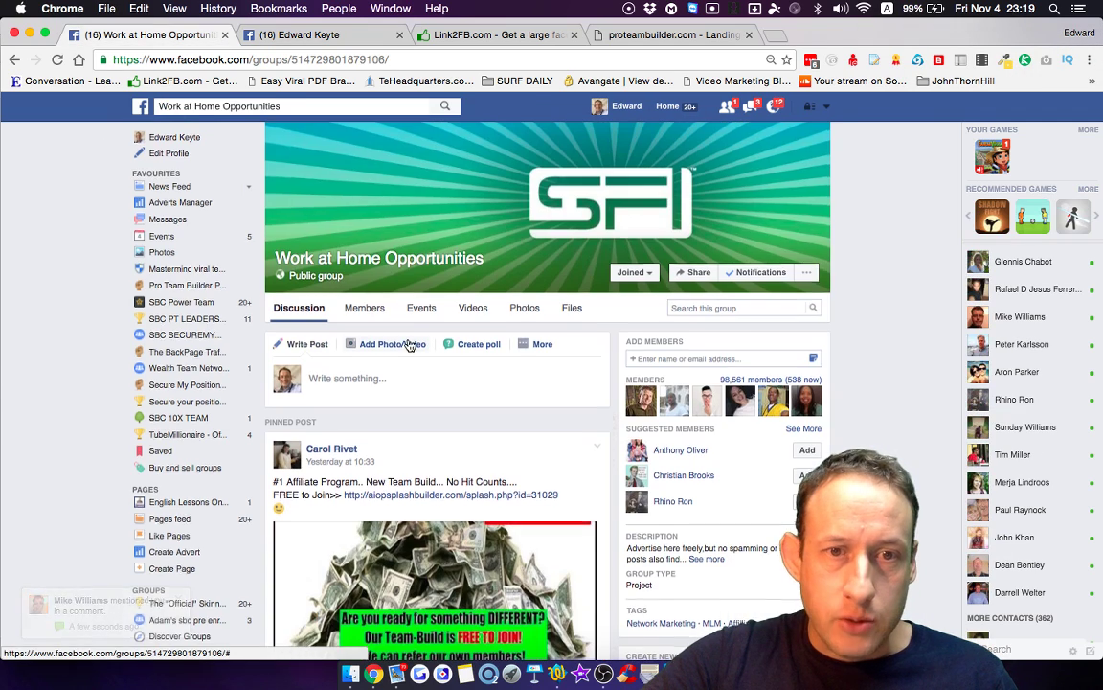
scroll(407, 340, down, 5)
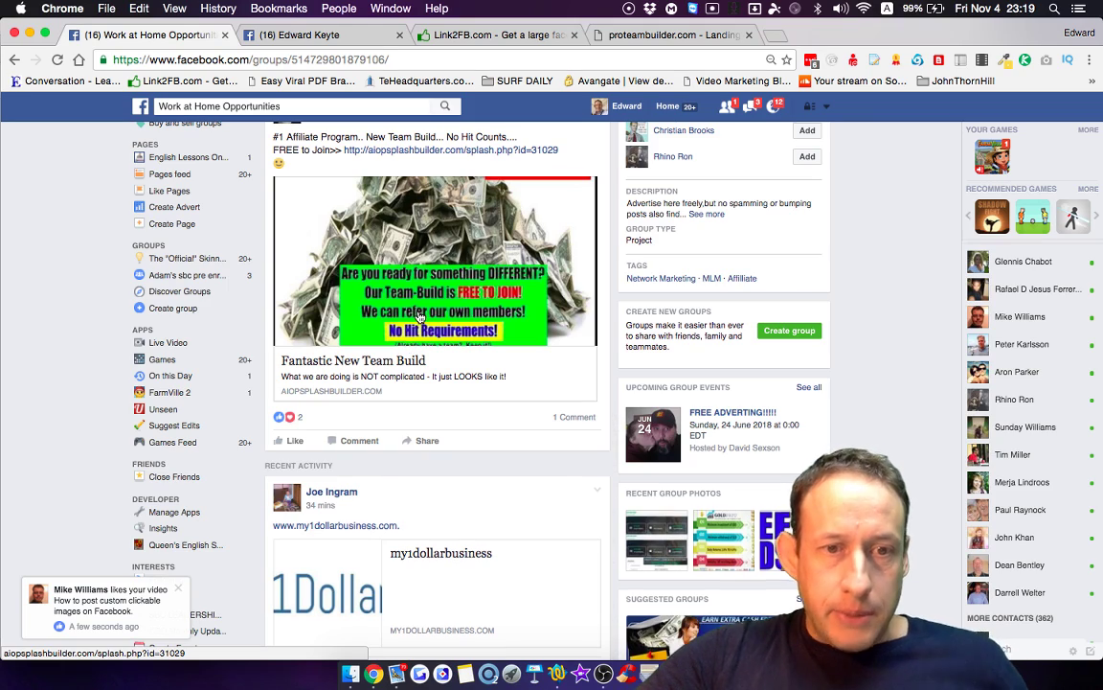
scroll(418, 316, down, 4)
scroll(418, 316, up, 2)
scroll(419, 316, down, 3)
scroll(418, 316, up, 3)
scroll(418, 316, up, 2)
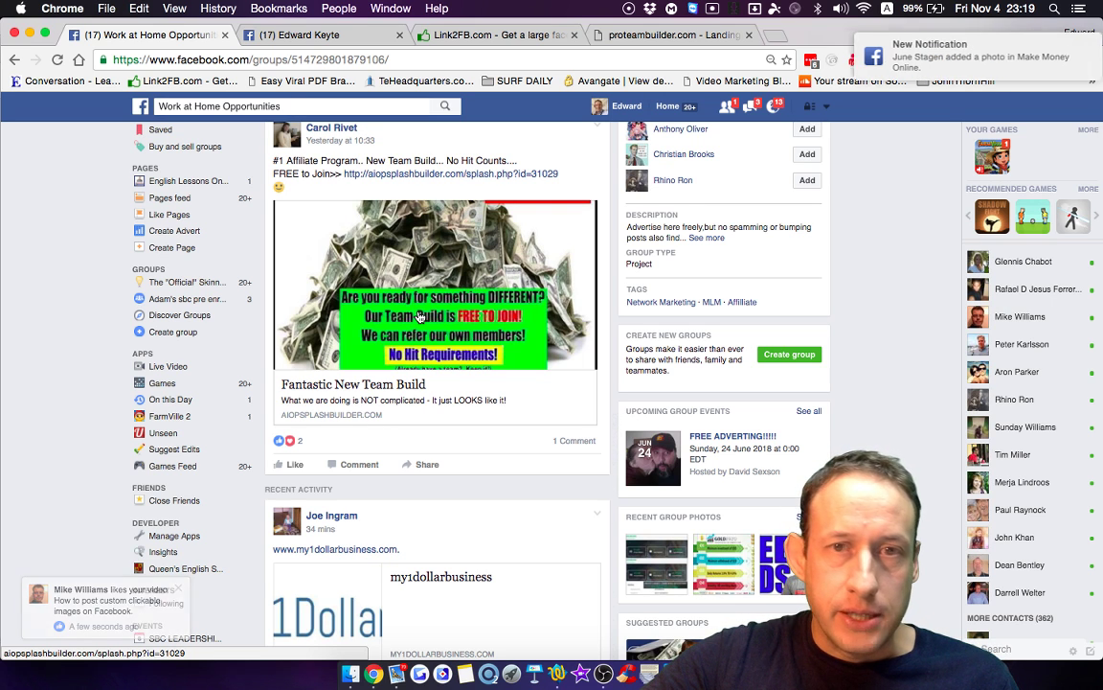
scroll(419, 316, down, 1)
scroll(419, 317, down, 1)
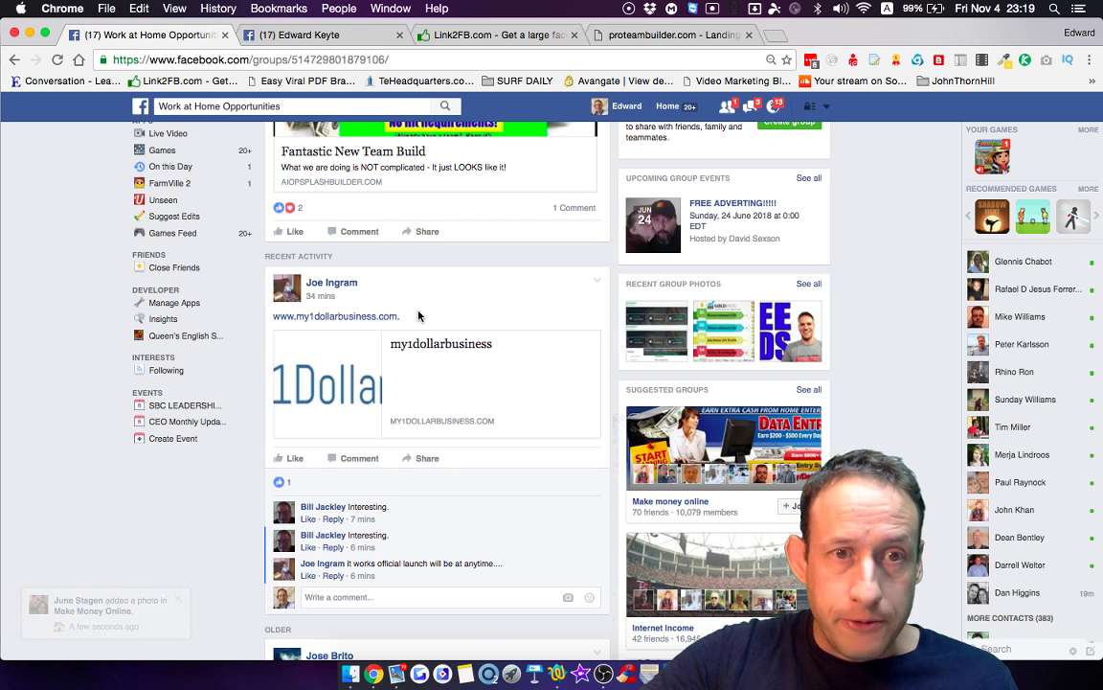
scroll(418, 316, down, 5)
scroll(419, 313, up, 3)
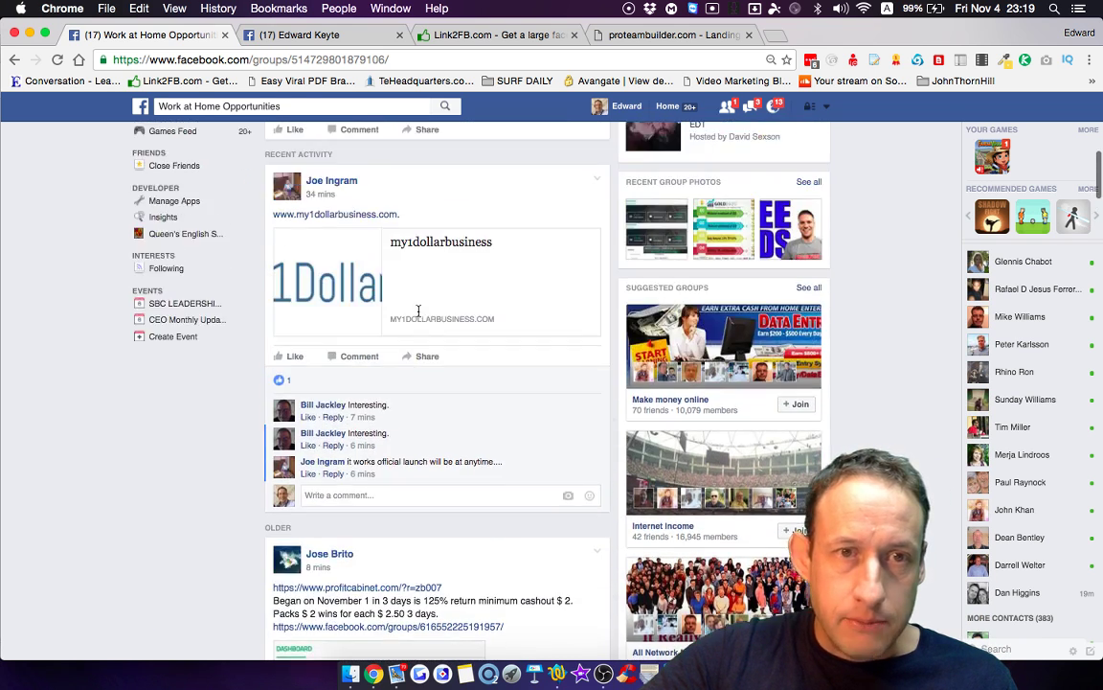
scroll(338, 321, down, 5)
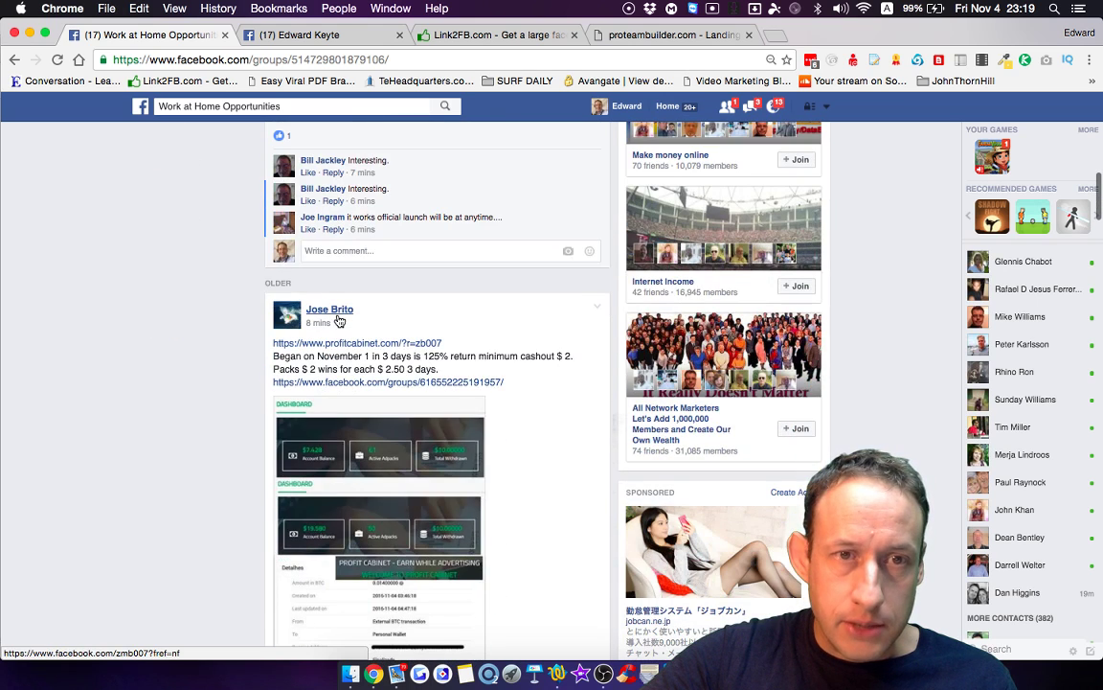
scroll(339, 320, down, 10)
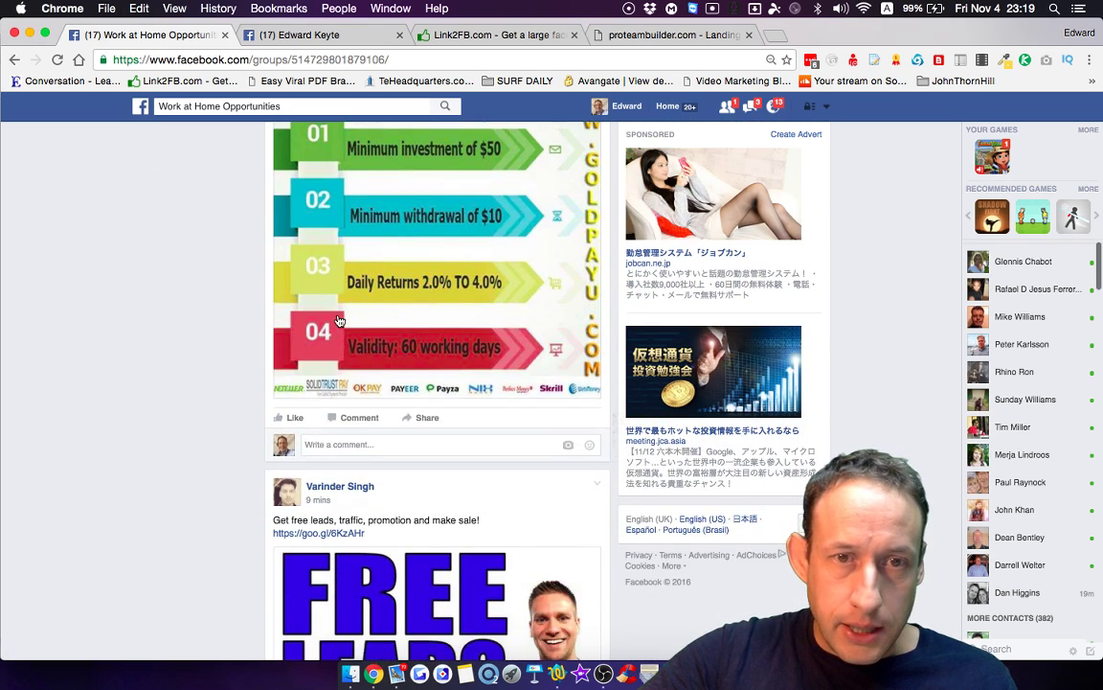
scroll(338, 321, down, 6)
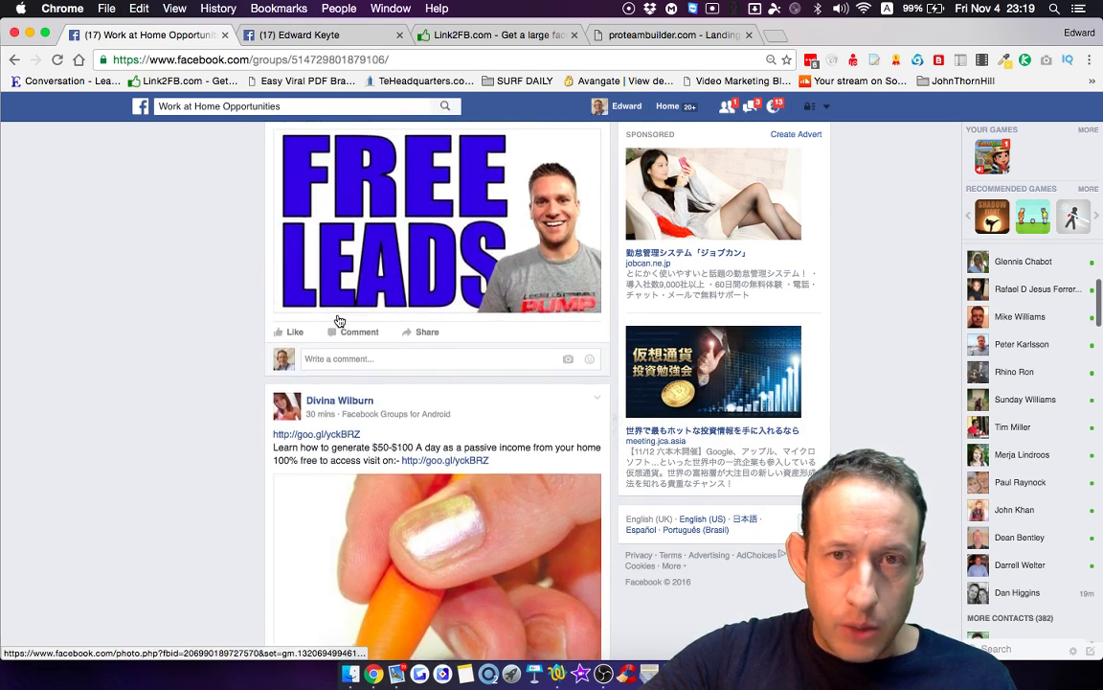
scroll(338, 321, down, 9)
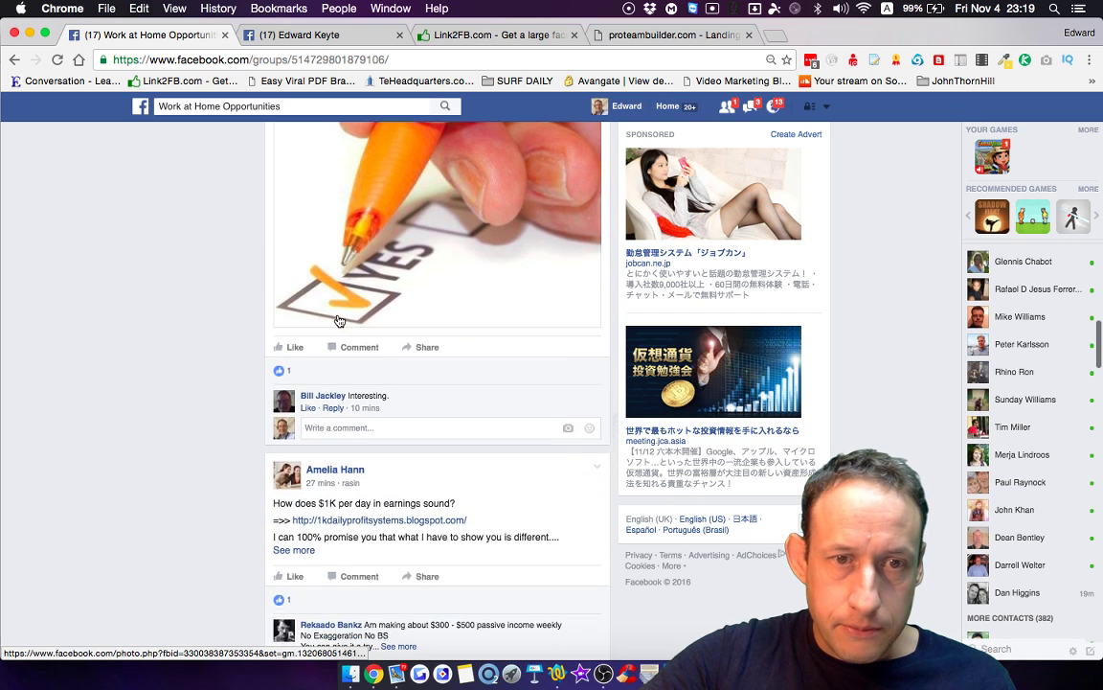
scroll(338, 319, down, 6)
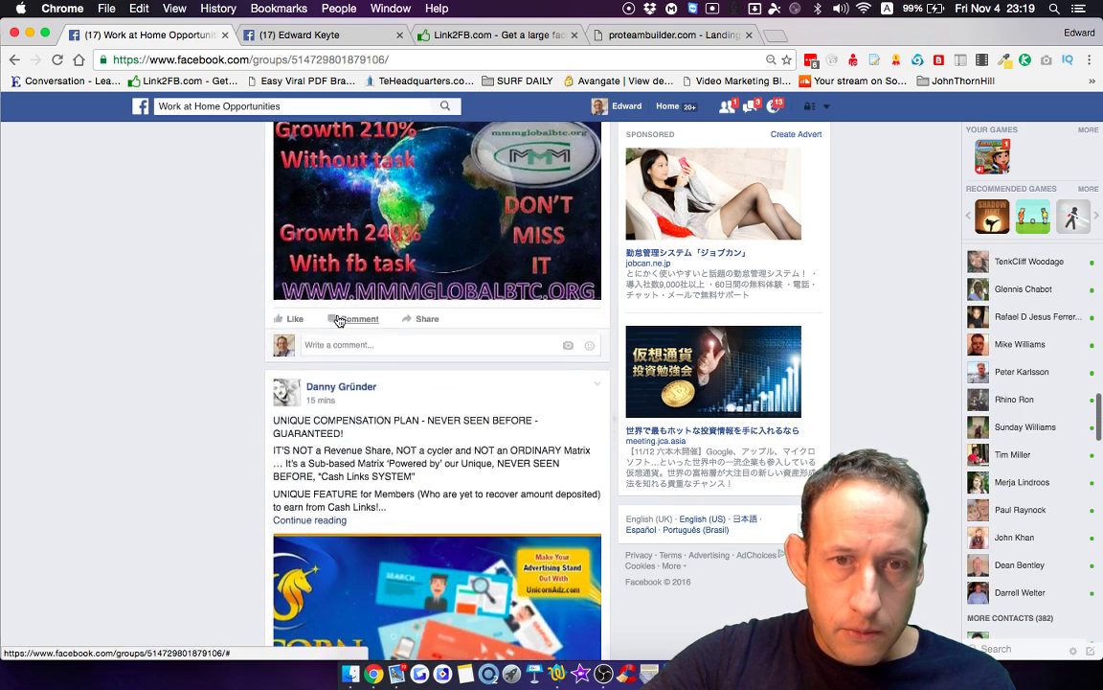
scroll(338, 319, down, 1)
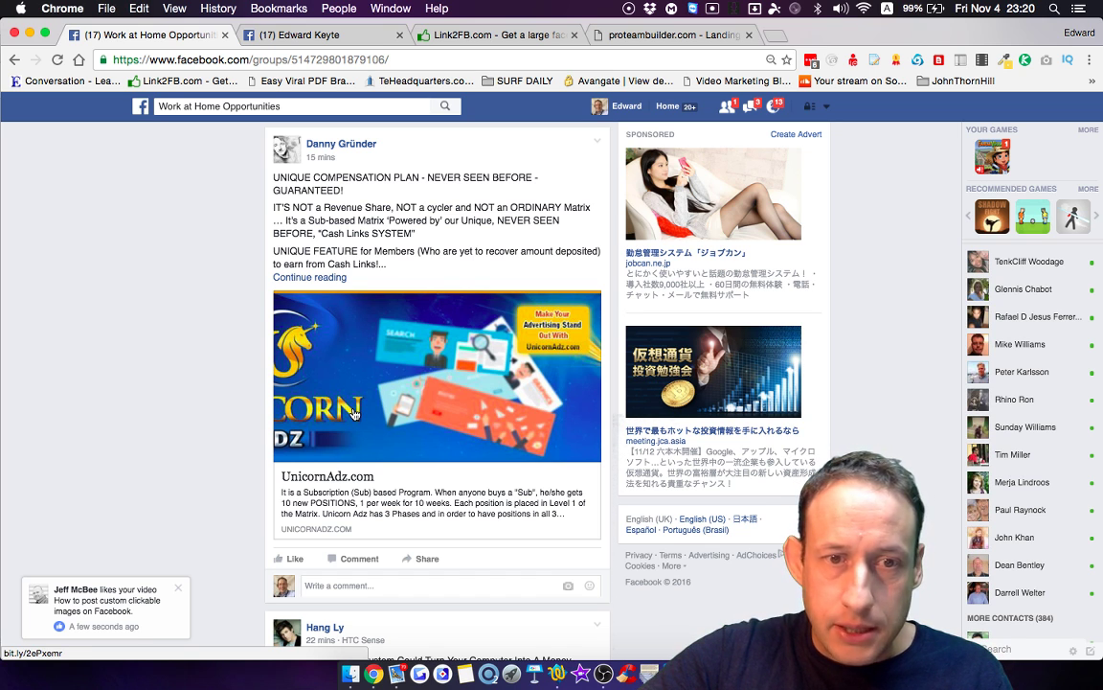
scroll(353, 414, down, 8)
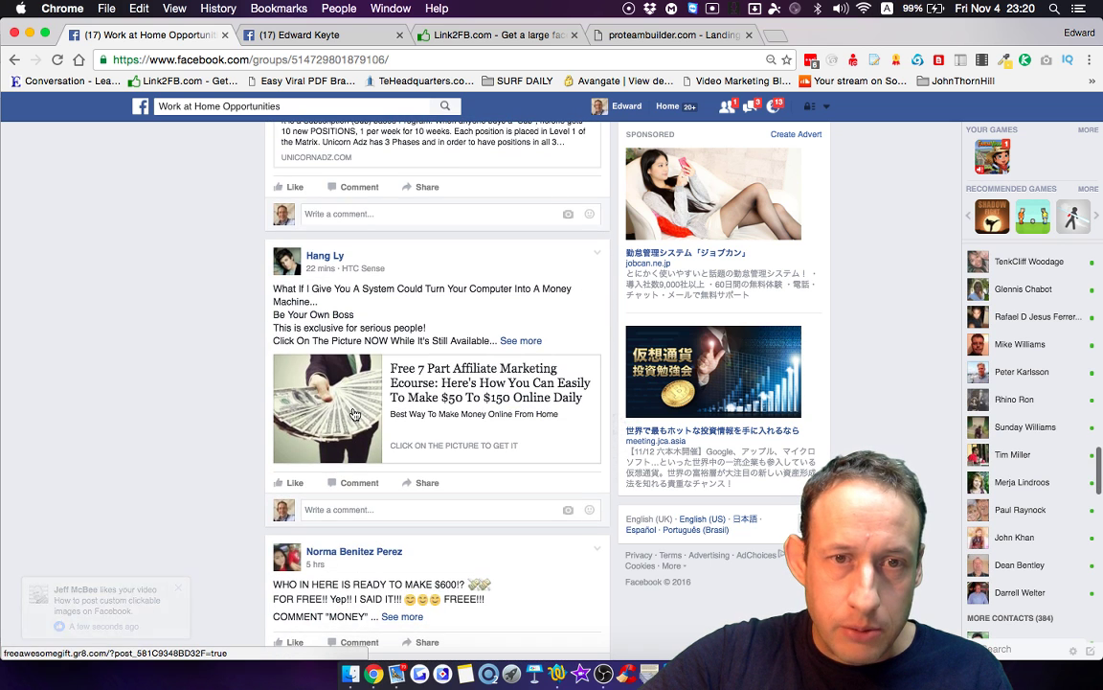
scroll(354, 411, down, 10)
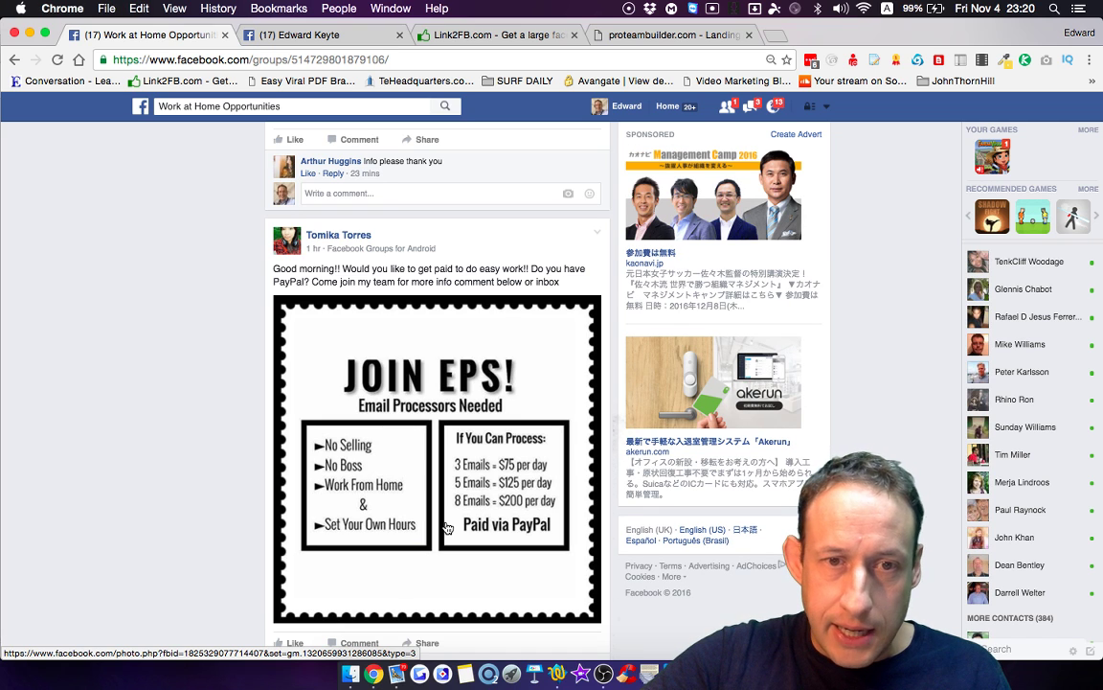
click(329, 482)
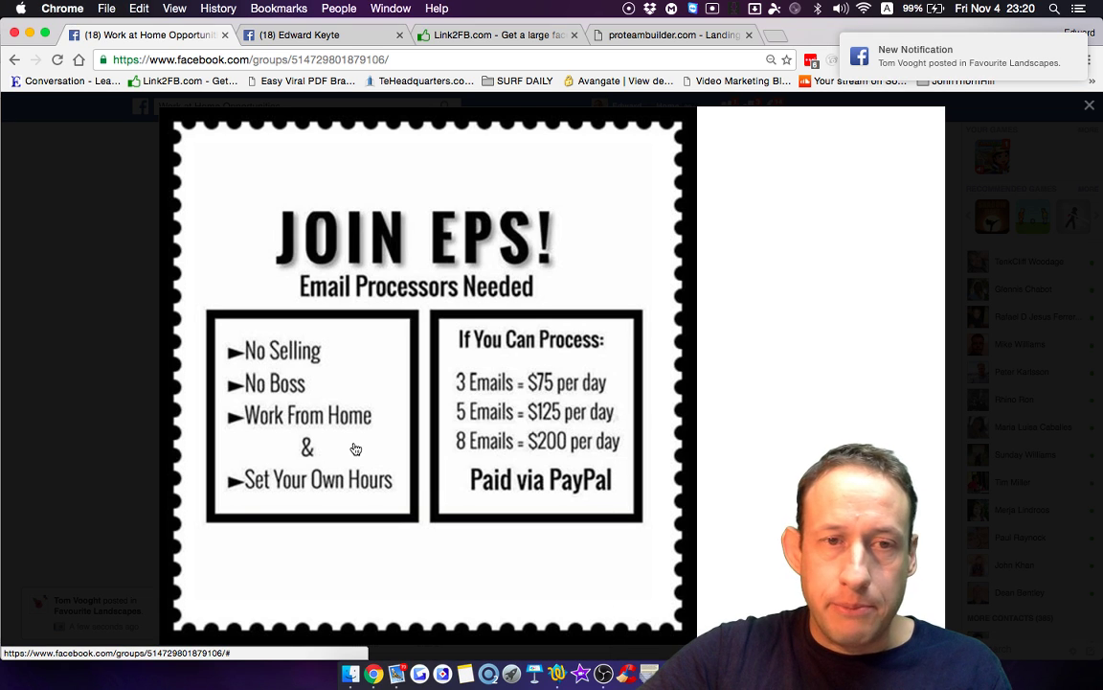
click(1005, 517)
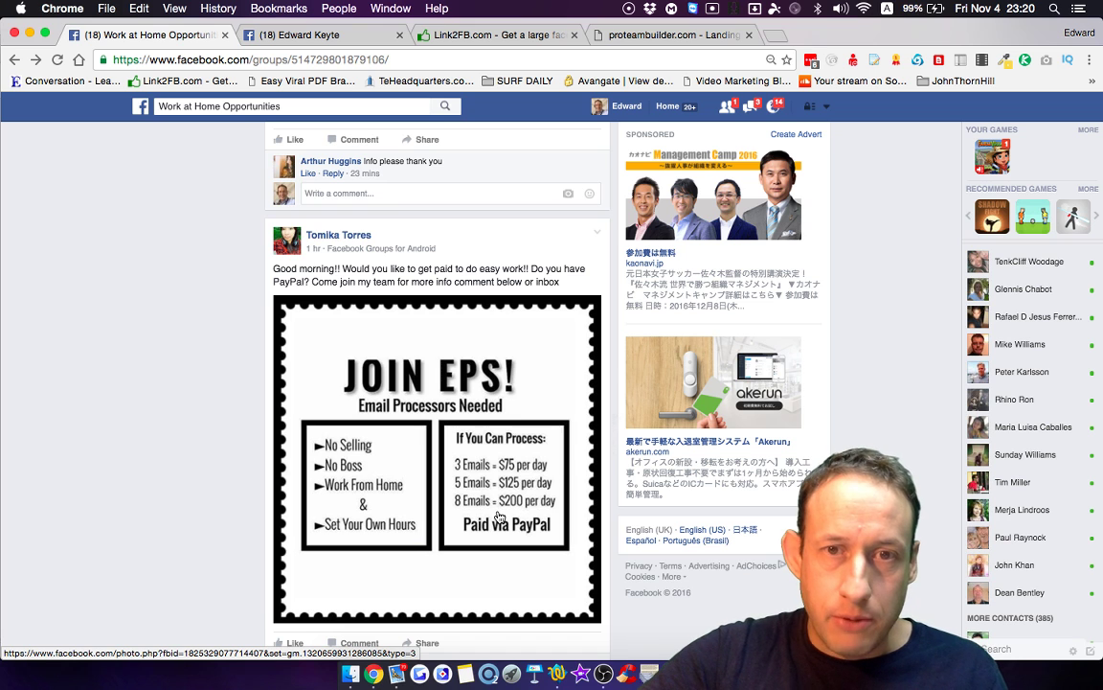
scroll(497, 517, down, 10)
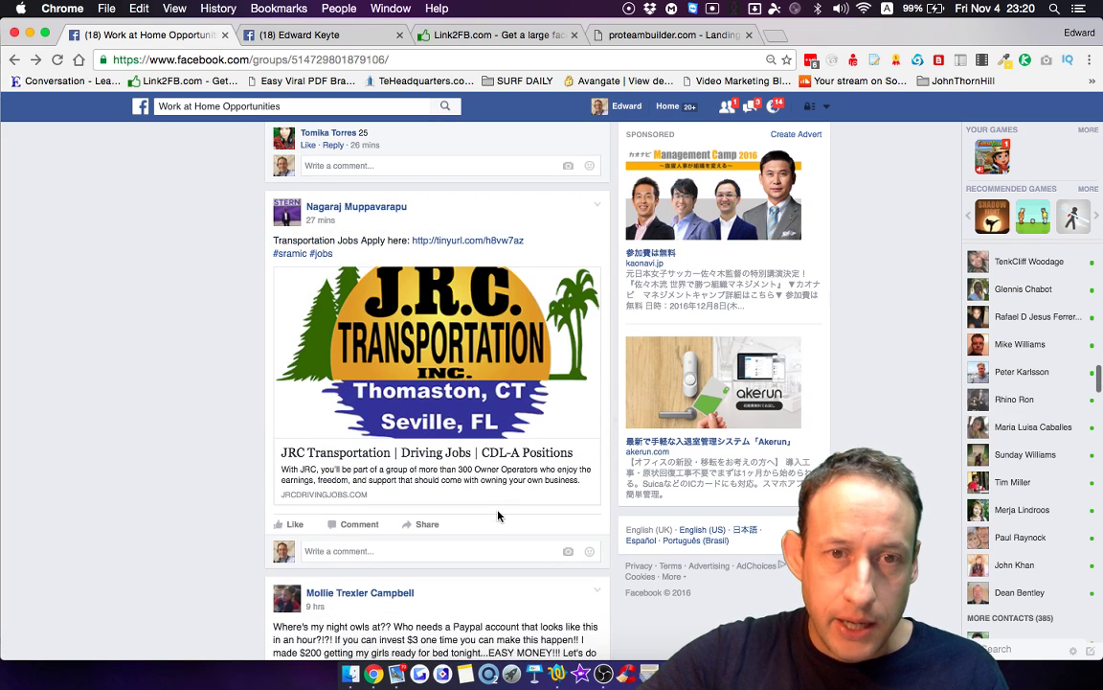
scroll(431, 499, down, 5)
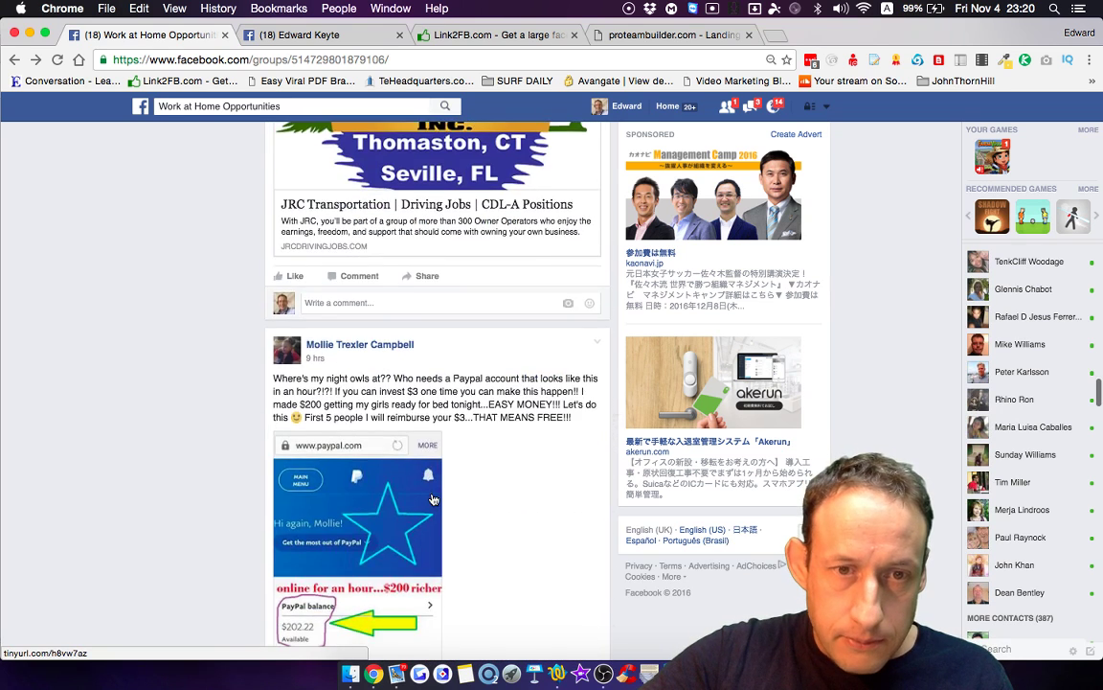
scroll(431, 499, down, 5)
scroll(431, 499, down, 5)
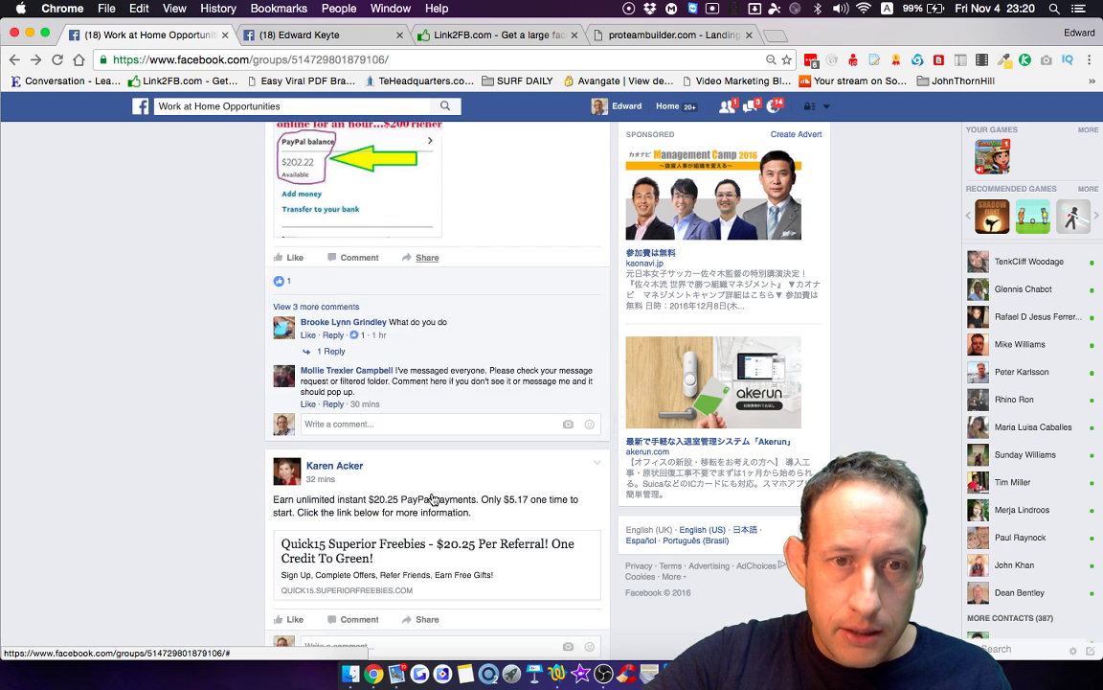
scroll(431, 499, down, 10)
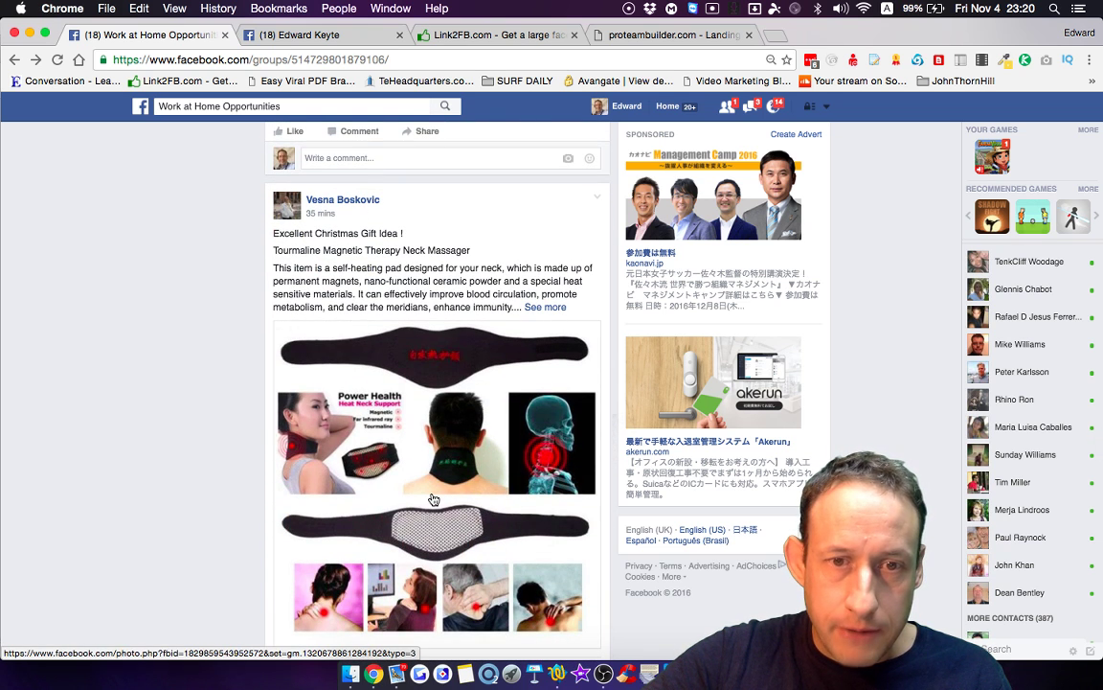
scroll(433, 499, down, 8)
scroll(433, 499, down, 3)
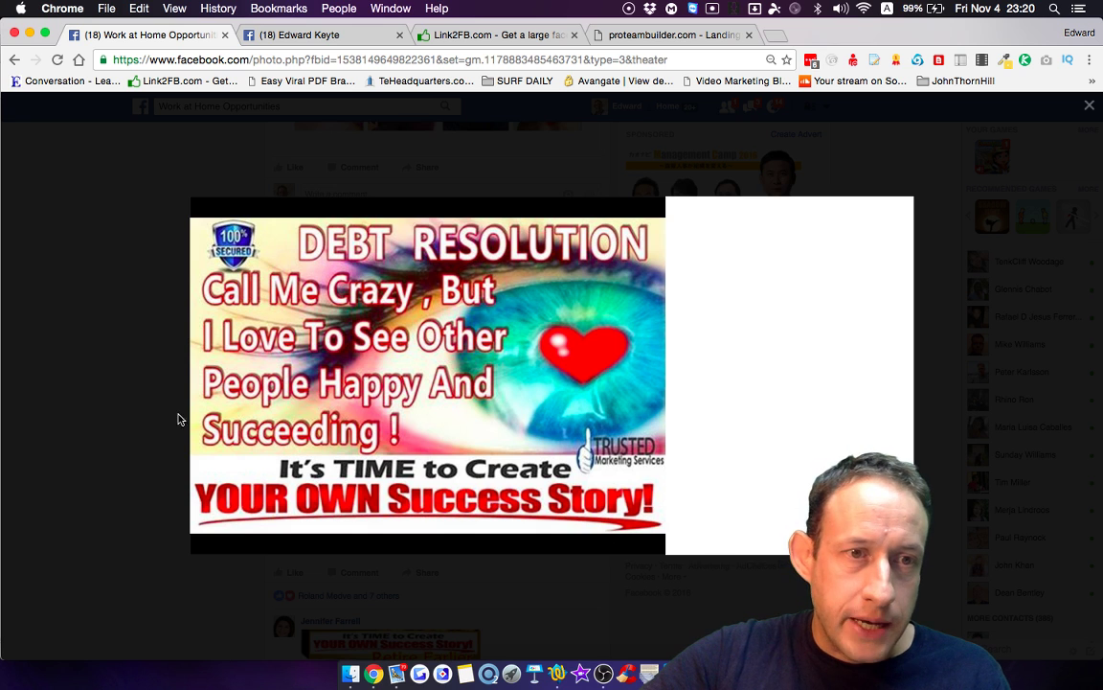
click(67, 440)
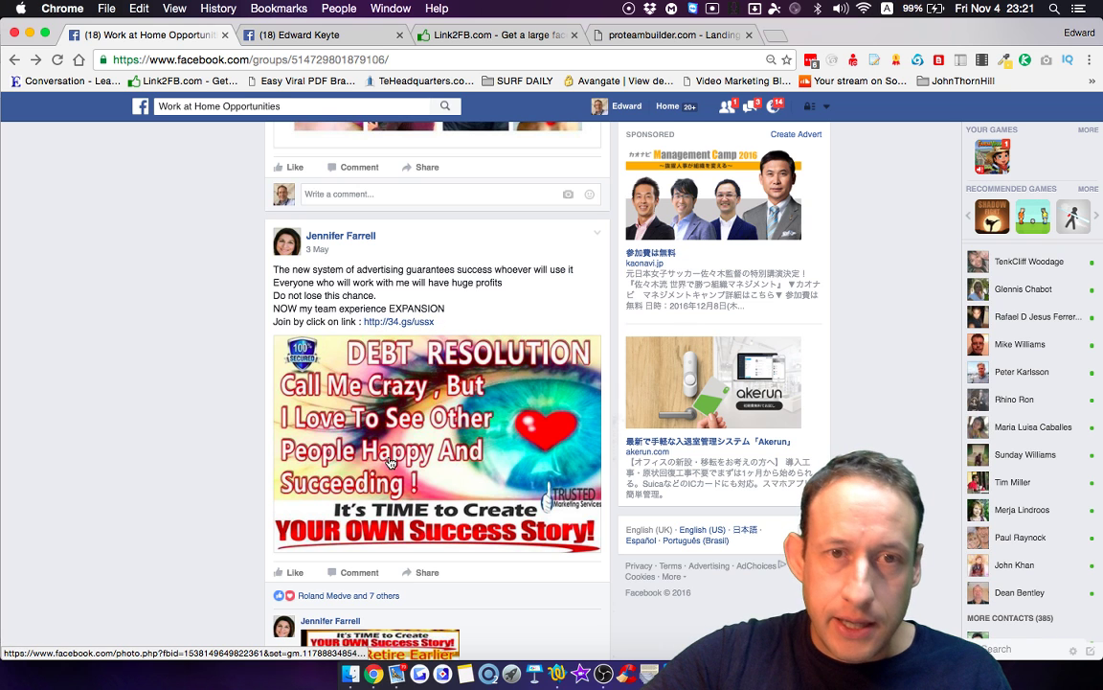
scroll(386, 477, down, 3)
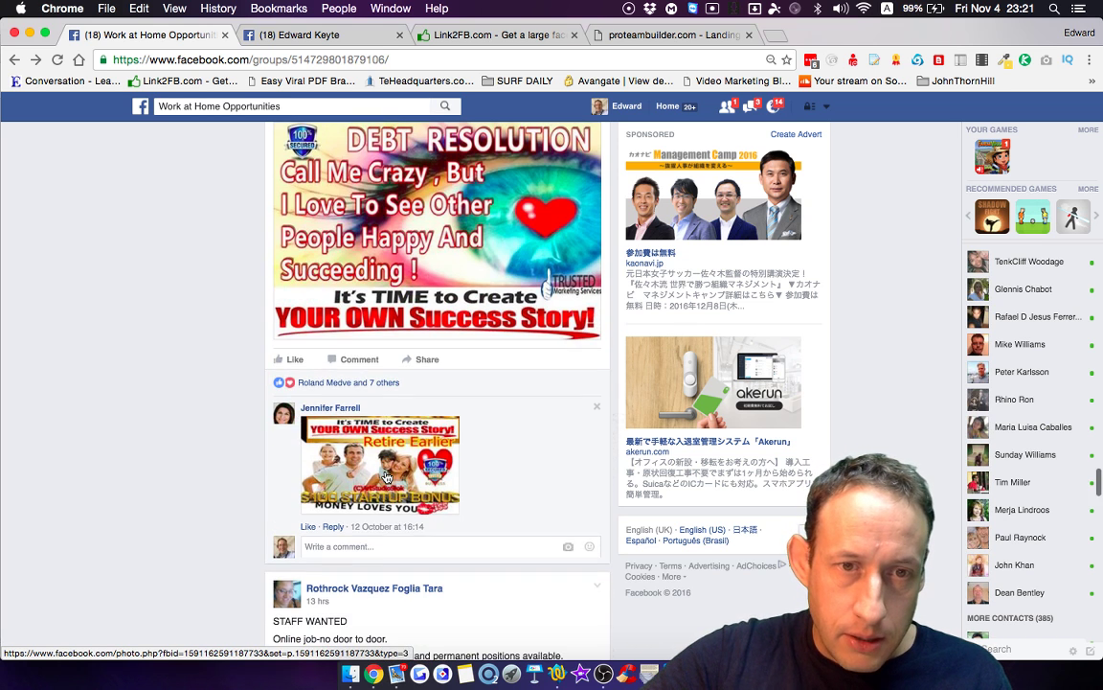
scroll(386, 477, down, 10)
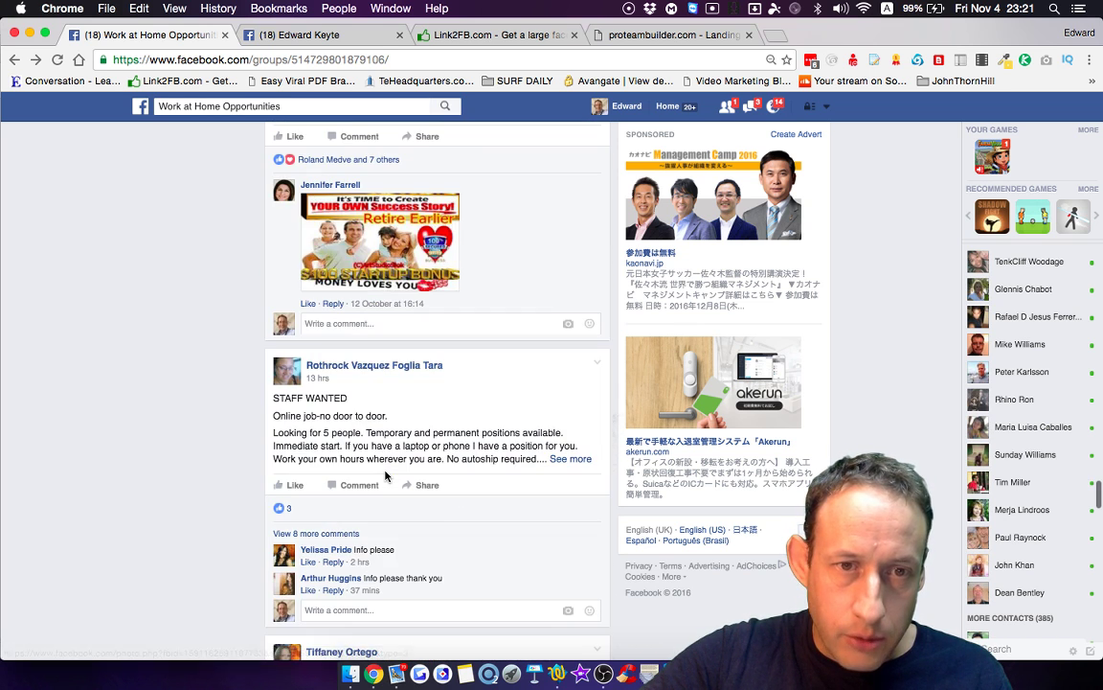
scroll(386, 477, down, 15)
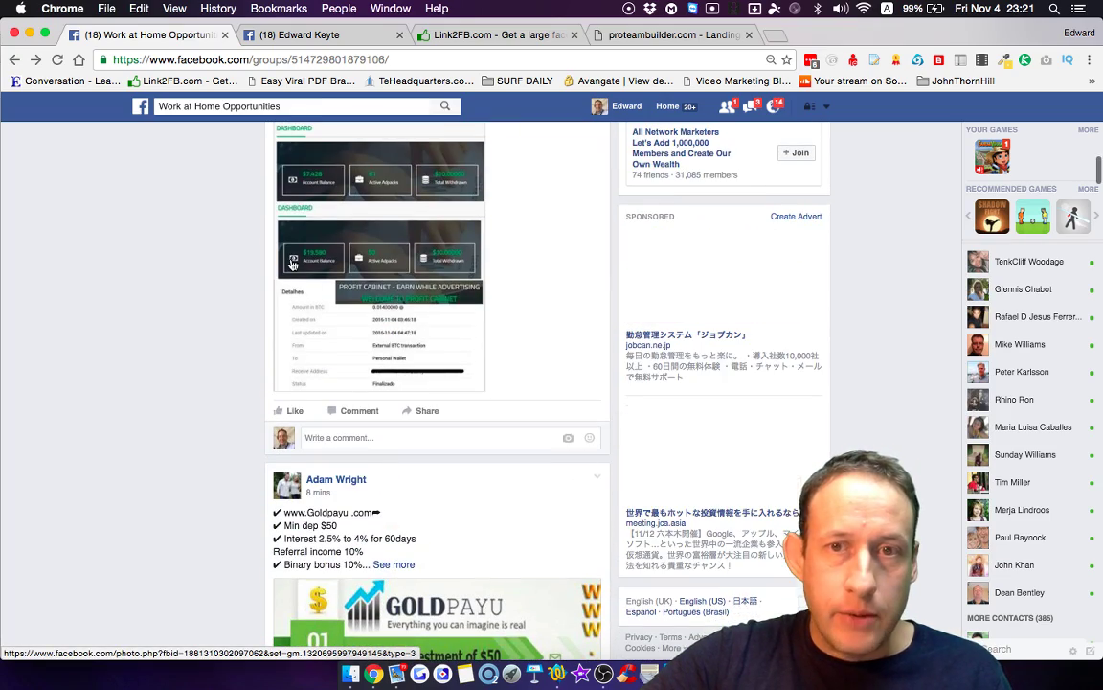
scroll(293, 264, up, 20)
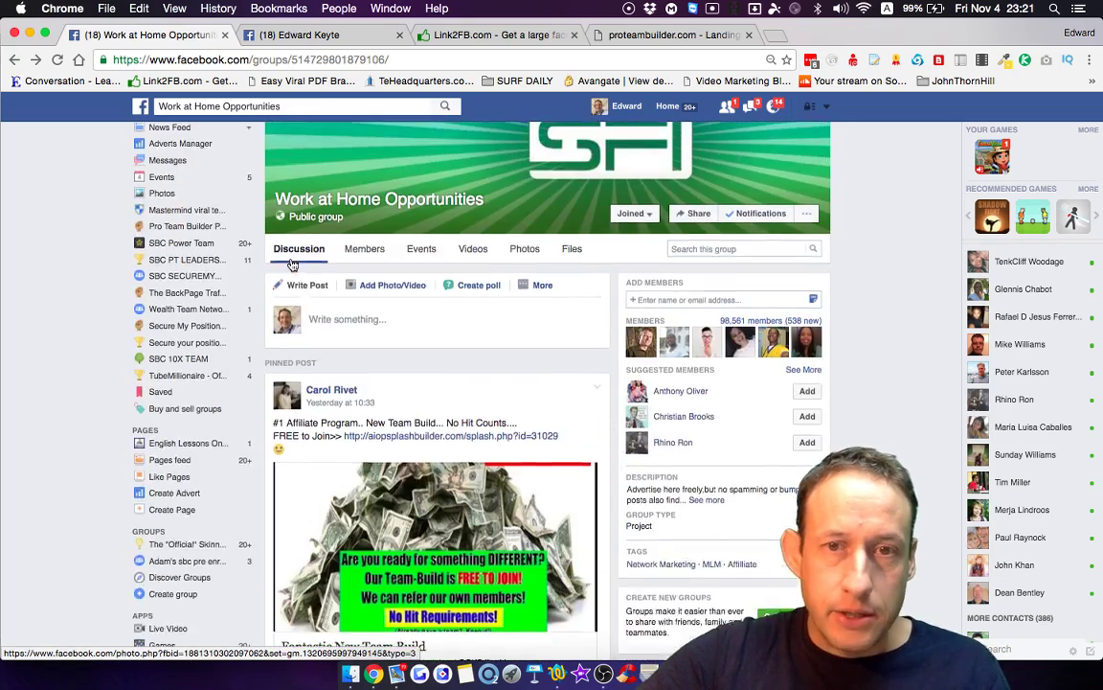
Step: Return to the profile timeline and scroll down to the shared Team Builder post
click(290, 35)
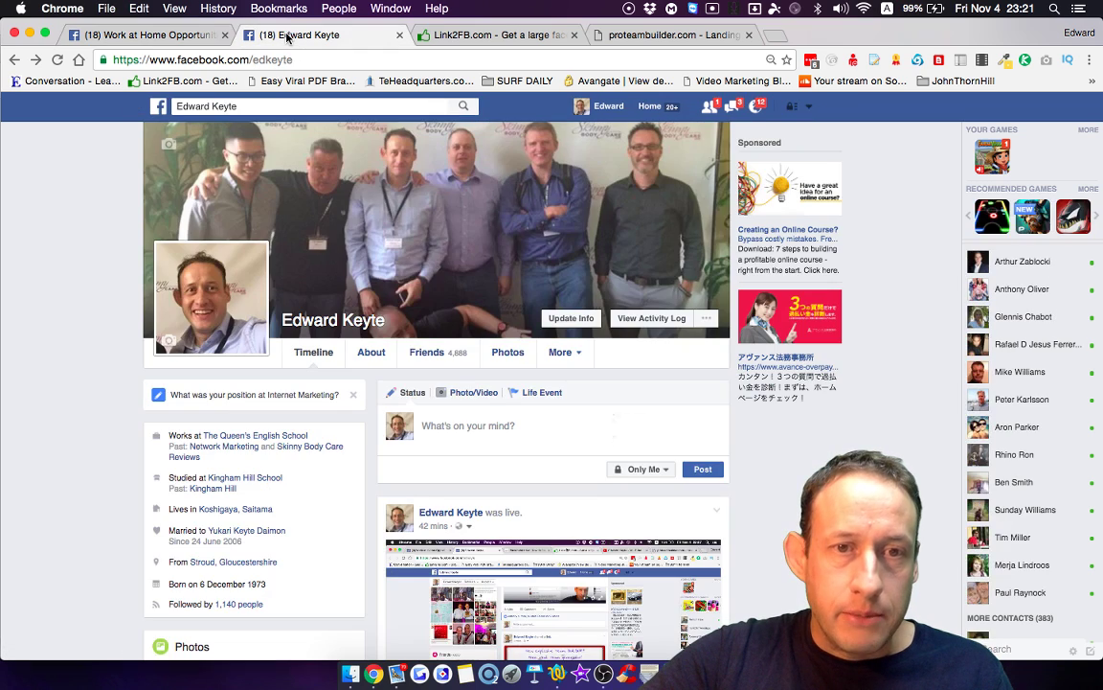
scroll(499, 393, down, 5)
scroll(497, 401, down, 5)
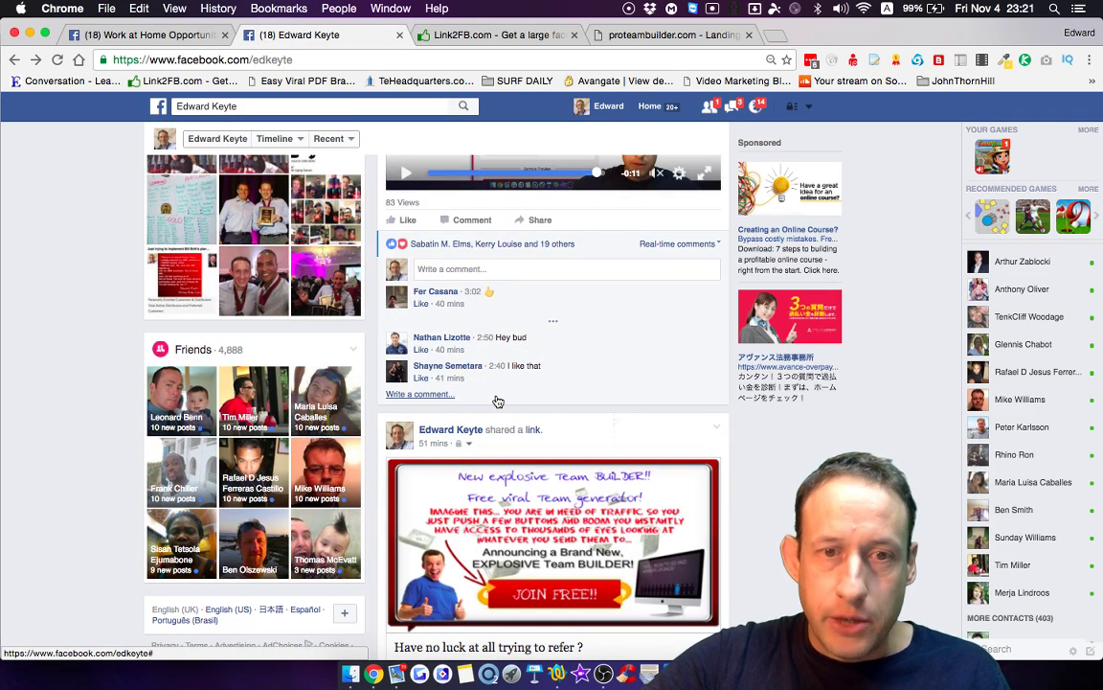
scroll(497, 400, down, 2)
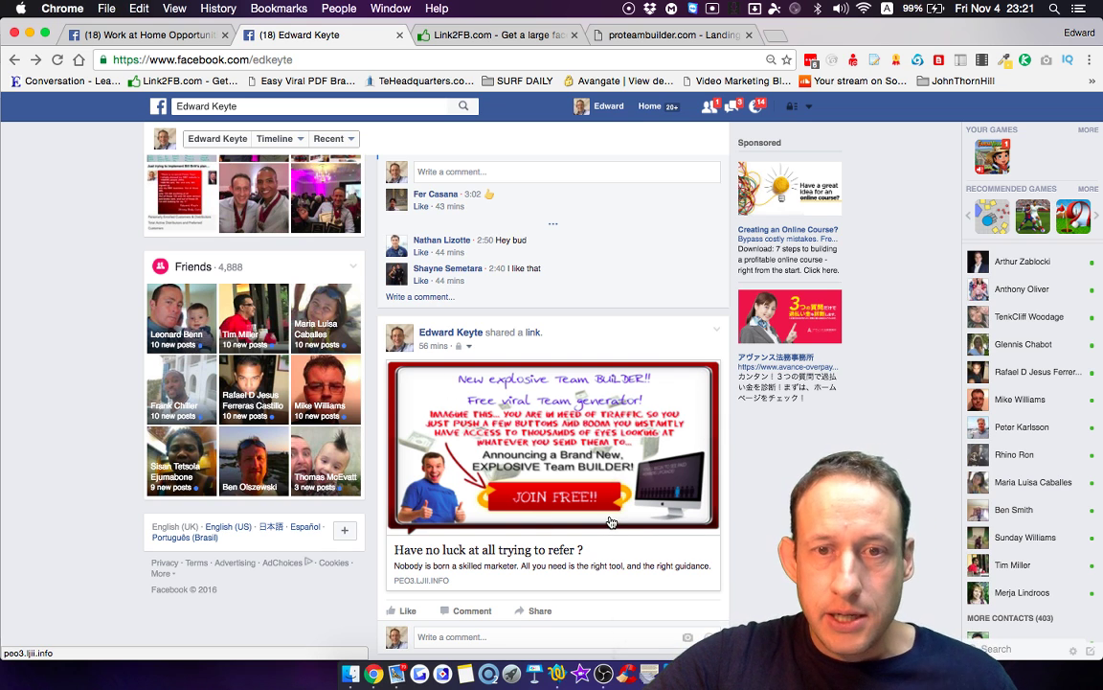
Step: Open the Team Builder post's landing page from its image, pause the video, and close that tab
click(527, 435)
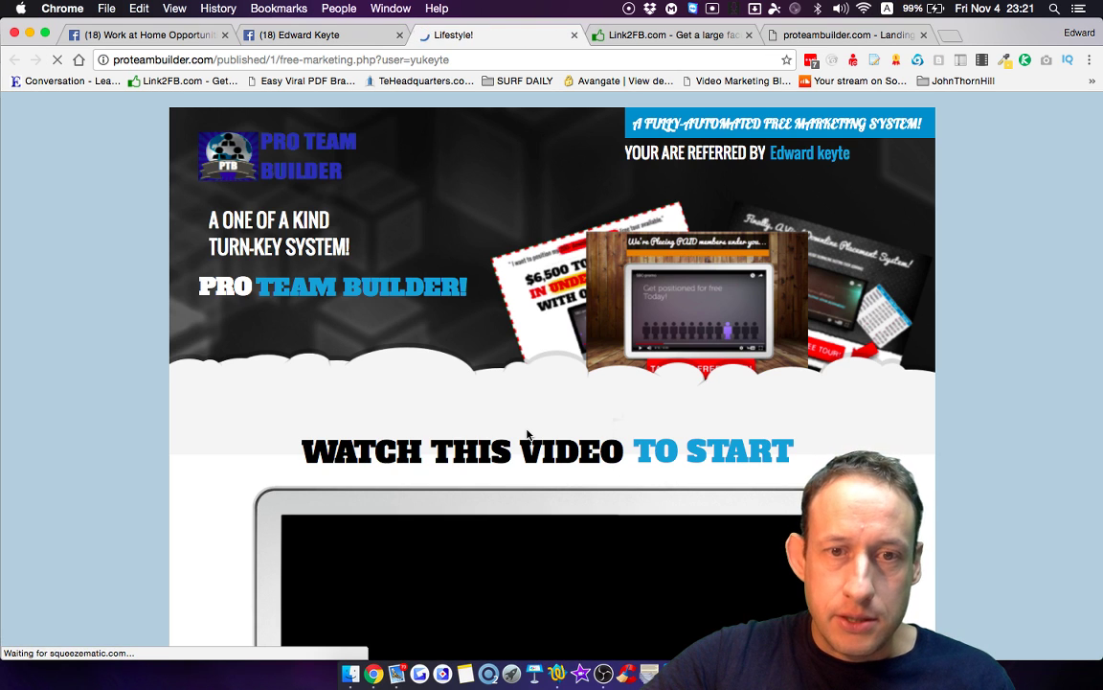
scroll(527, 435, down, 4)
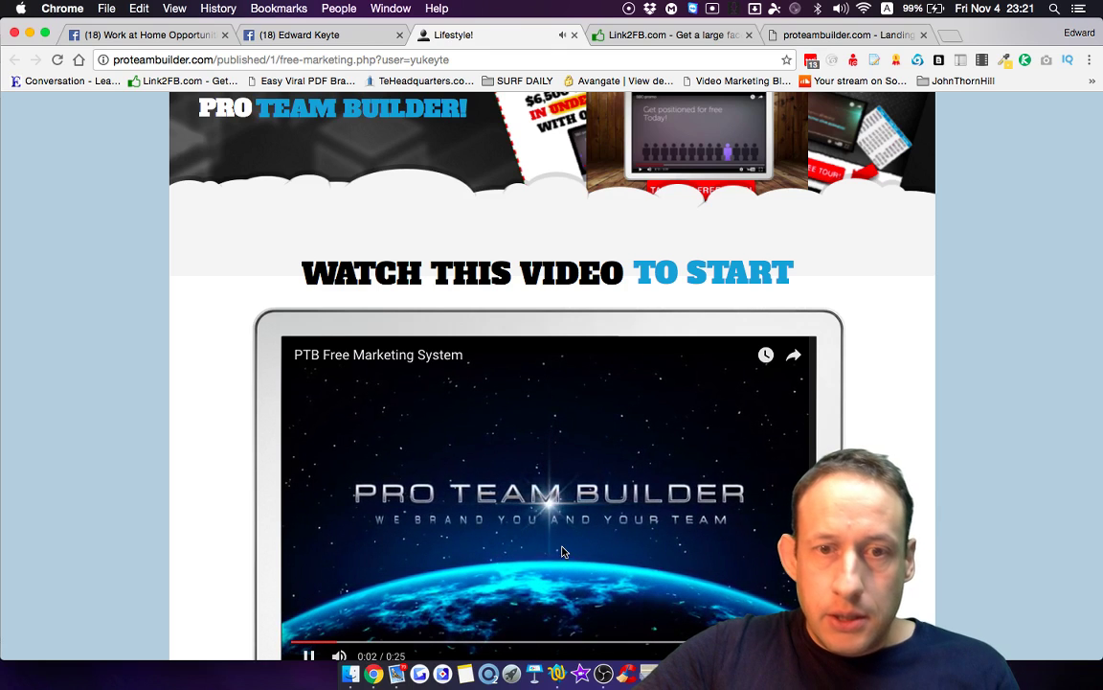
click(565, 549)
click(574, 38)
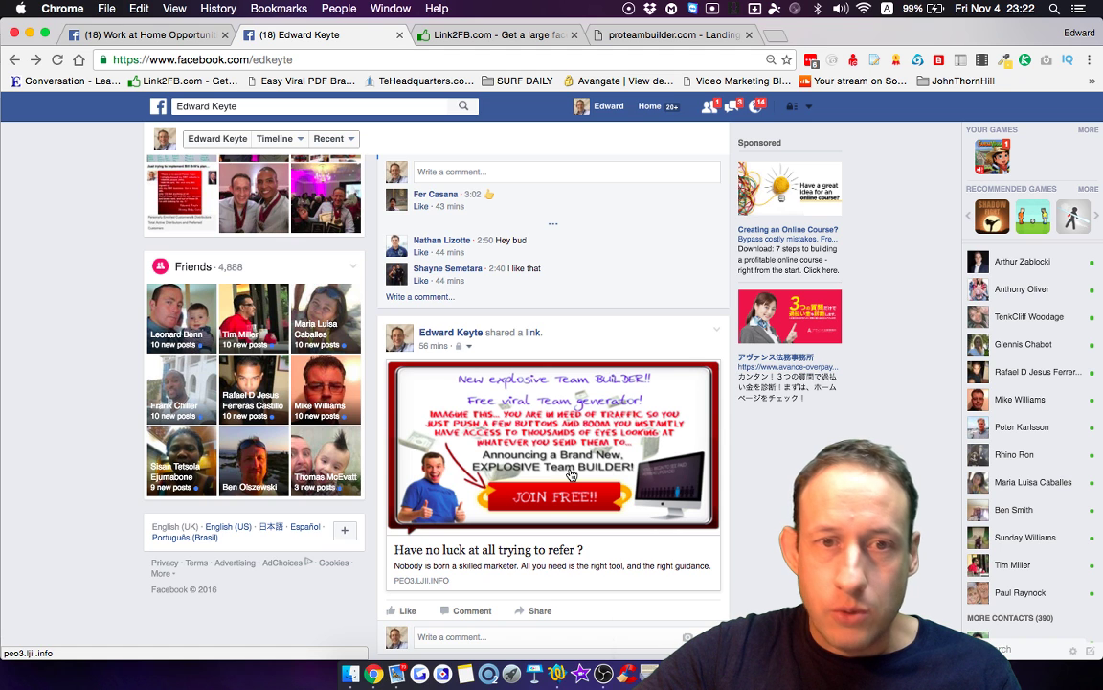
Step: On the Link2FB.com tab, Reset the old generated link and place the cursor in Your link
click(486, 38)
scroll(239, 322, up, 10)
scroll(235, 328, down, 4)
scroll(235, 328, up, 4)
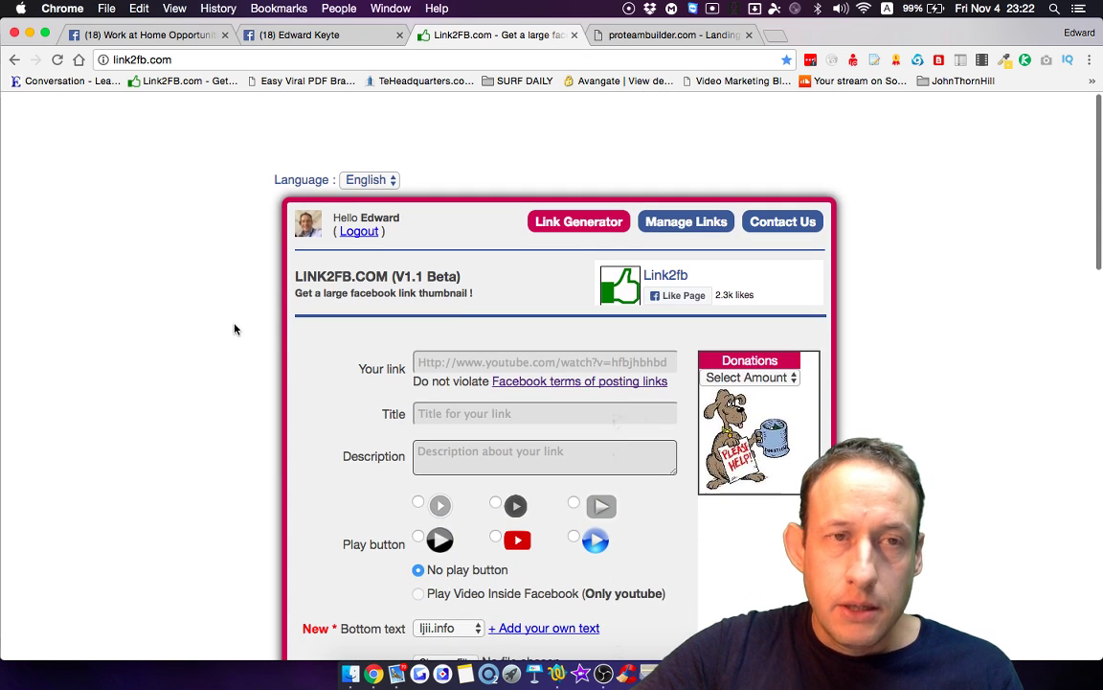
click(158, 60)
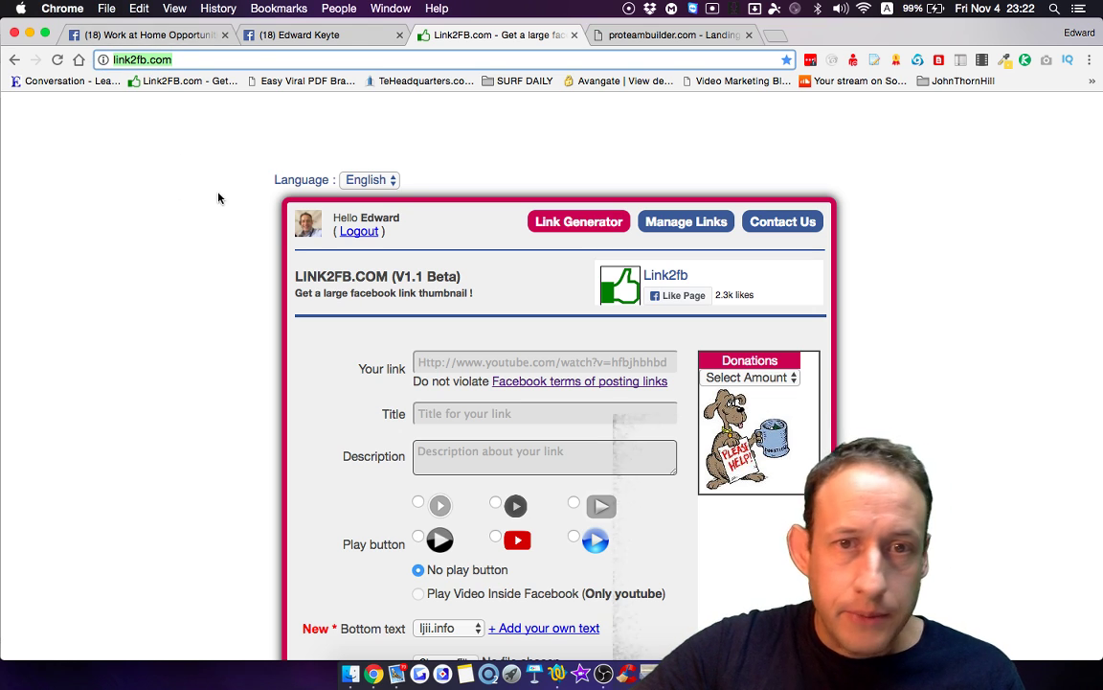
scroll(219, 198, down, 4)
scroll(218, 198, up, 3)
scroll(218, 198, down, 3)
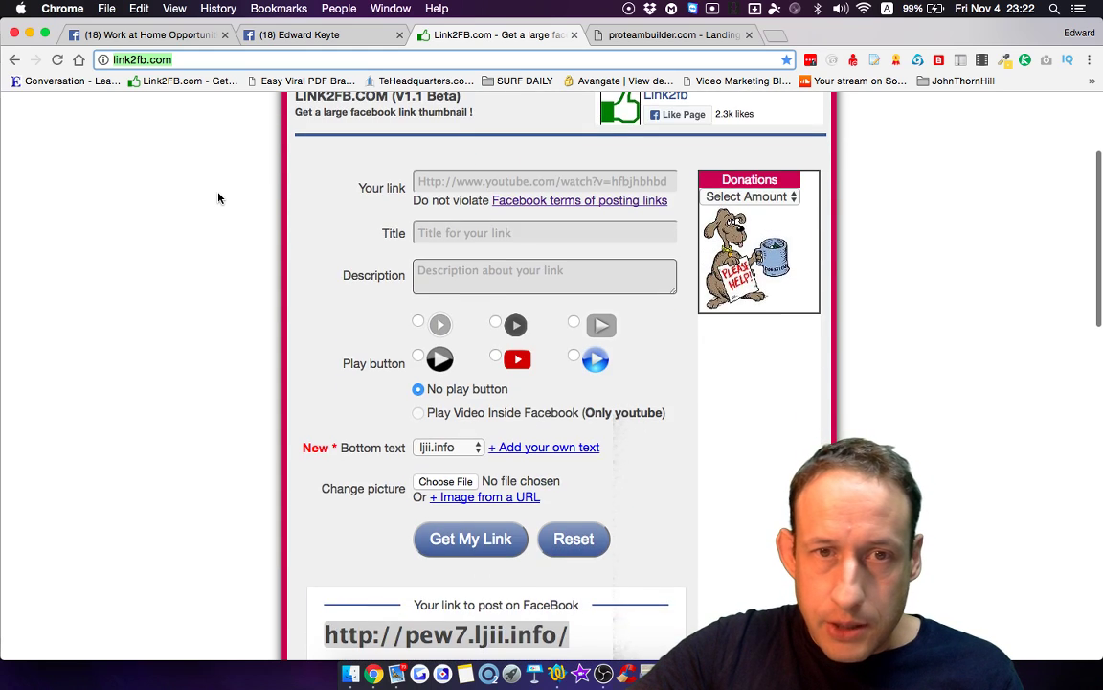
click(558, 473)
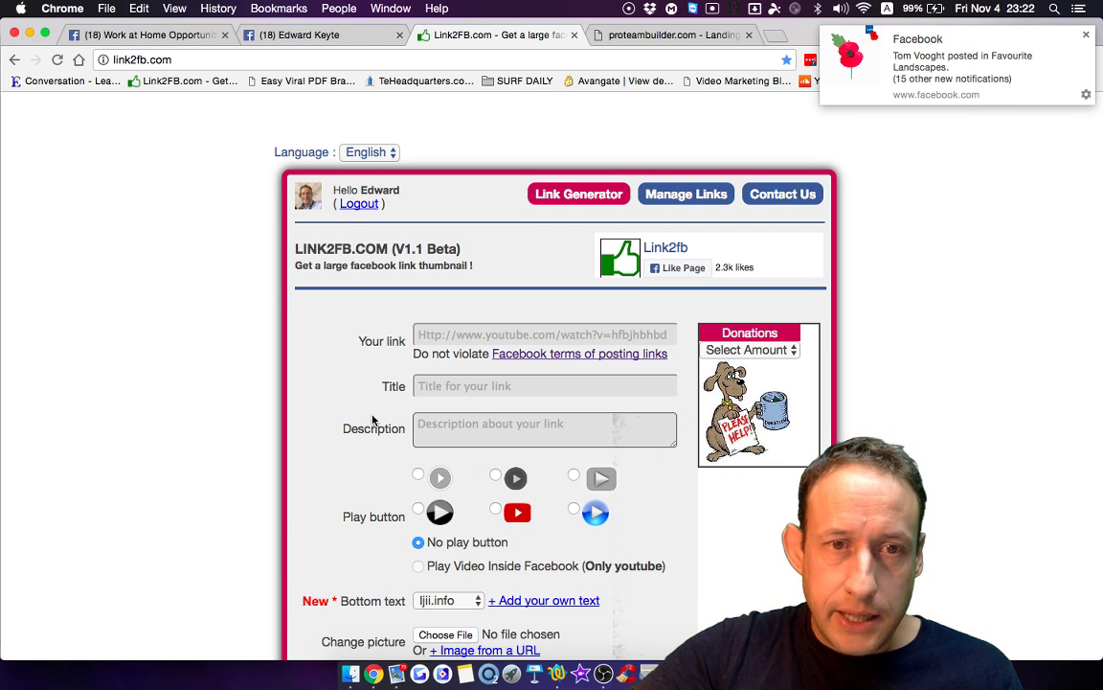
scroll(373, 420, down, 2)
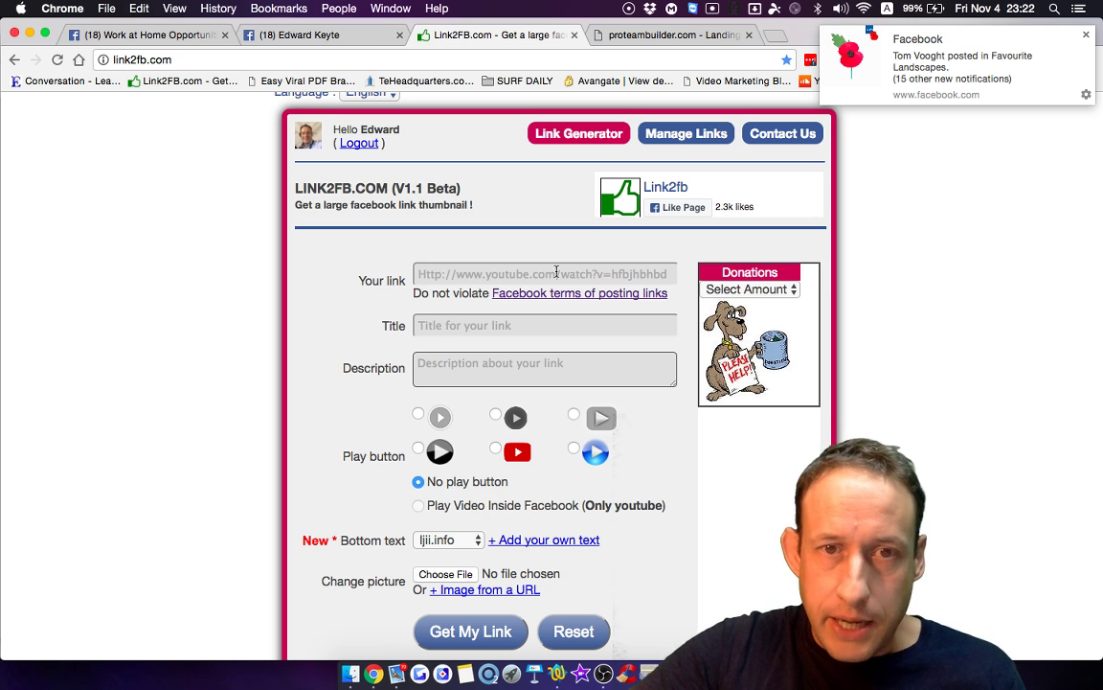
click(417, 274)
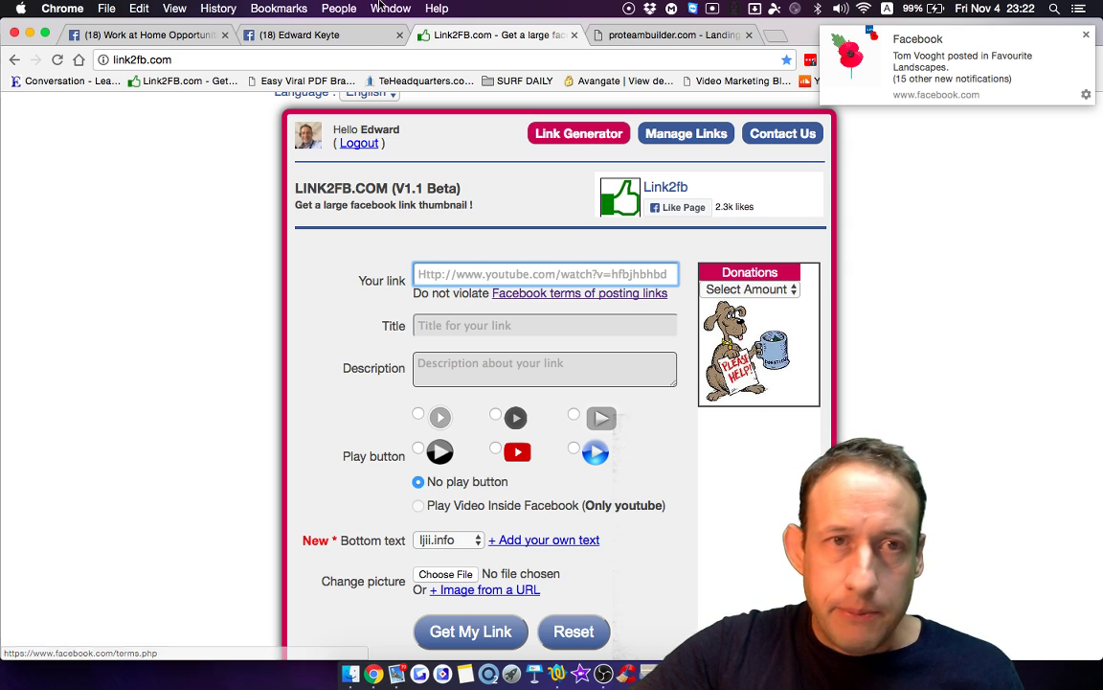
Step: Return to the profile timeline and scroll to the 'How To Get Free Leads Online' video post
click(185, 38)
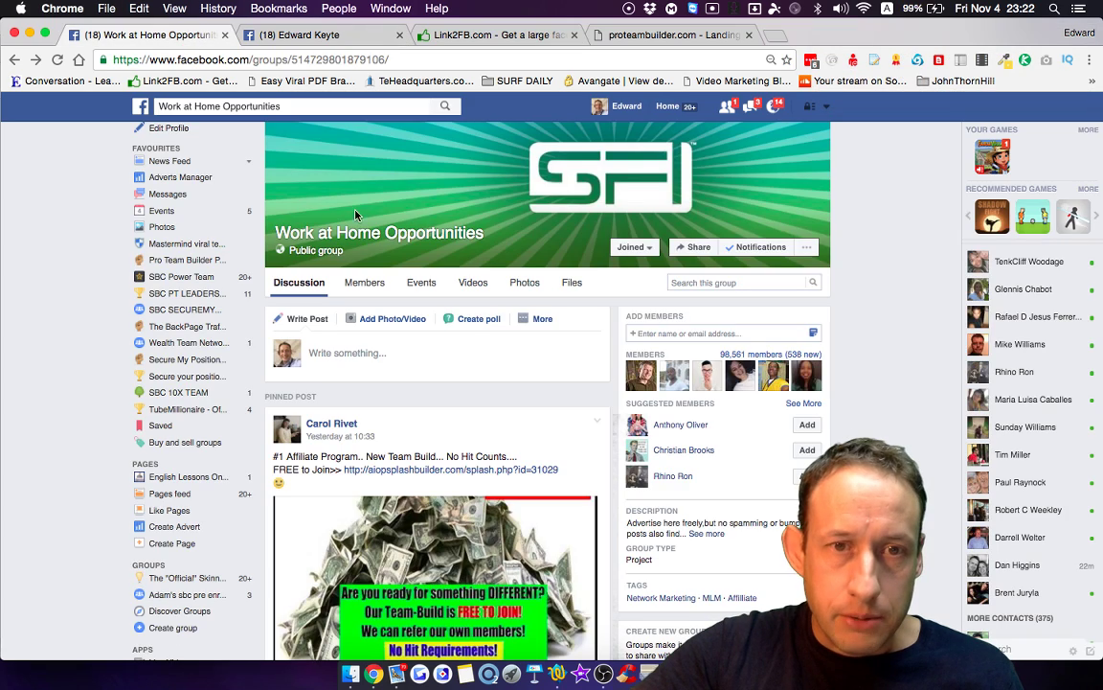
click(292, 35)
scroll(444, 294, down, 20)
scroll(444, 294, down, 1)
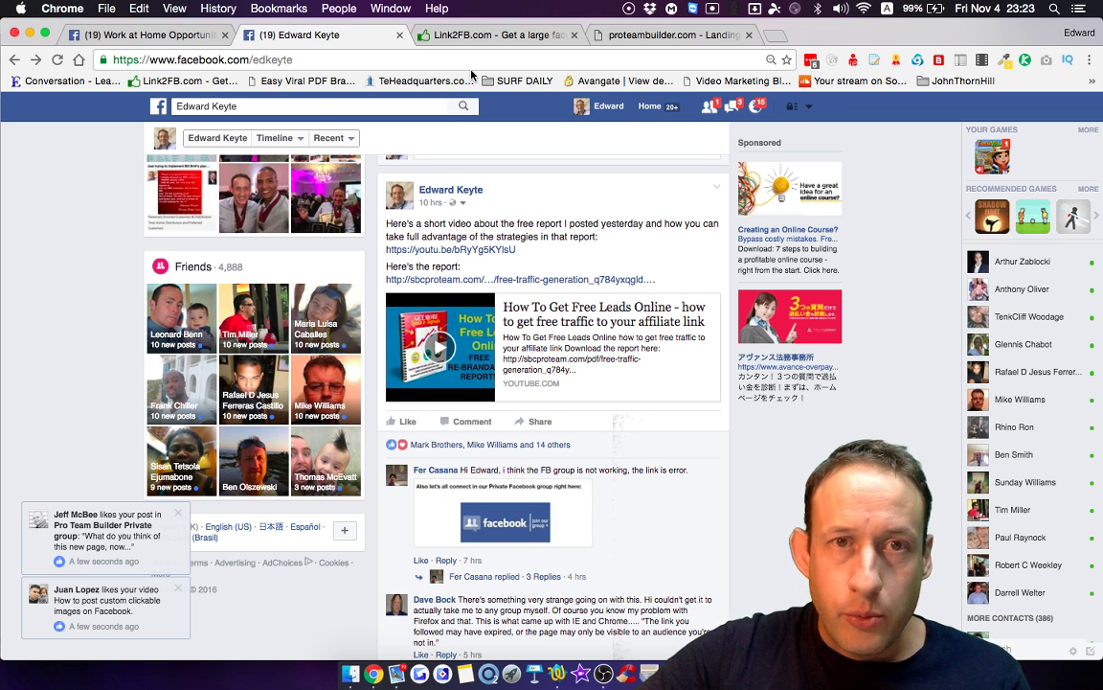
Step: Copy a Pro Team Builder landing page's link address and return to the Link2FB.com form
key(ctrl+Tab)
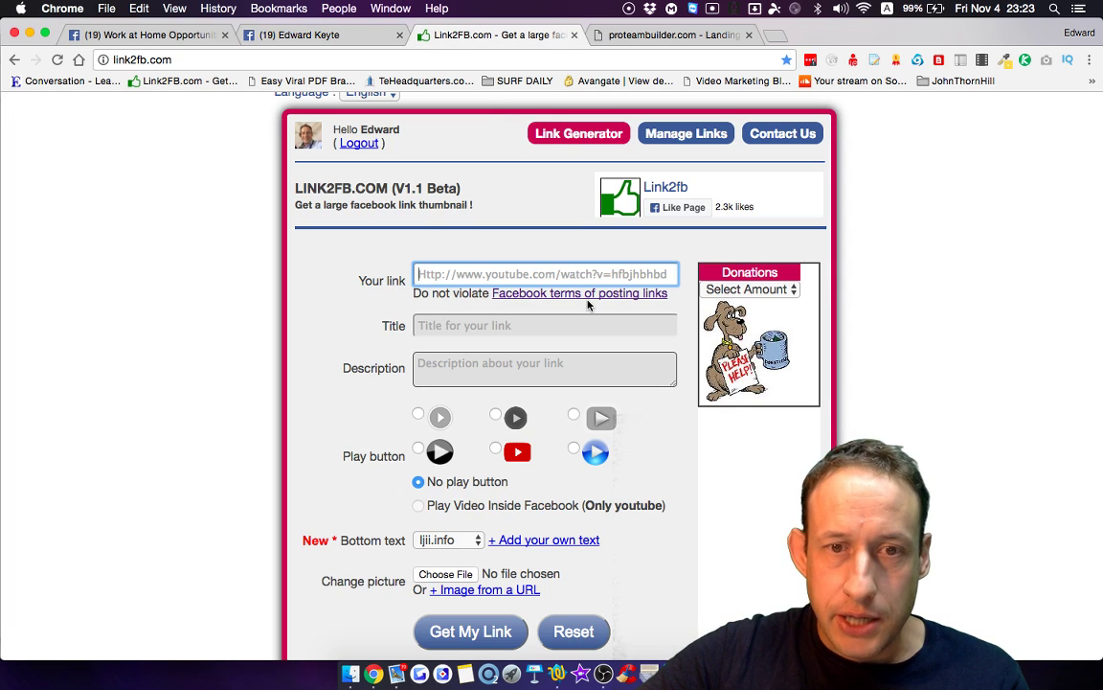
scroll(588, 304, down, 3)
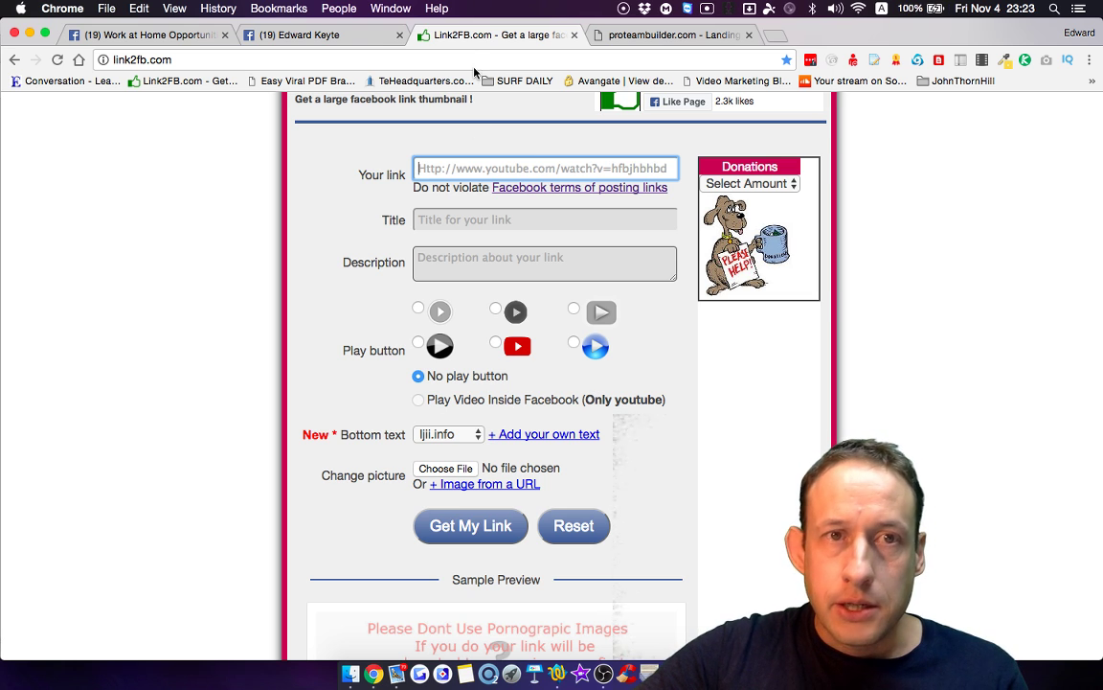
click(624, 40)
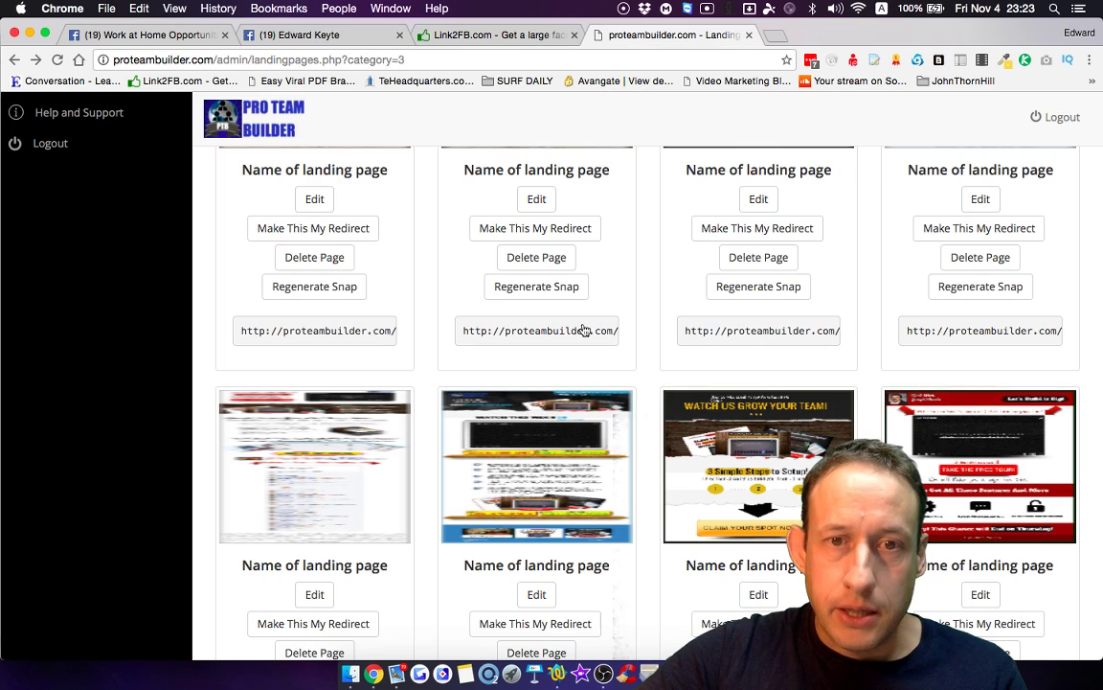
right_click(567, 407)
click(609, 481)
click(427, 34)
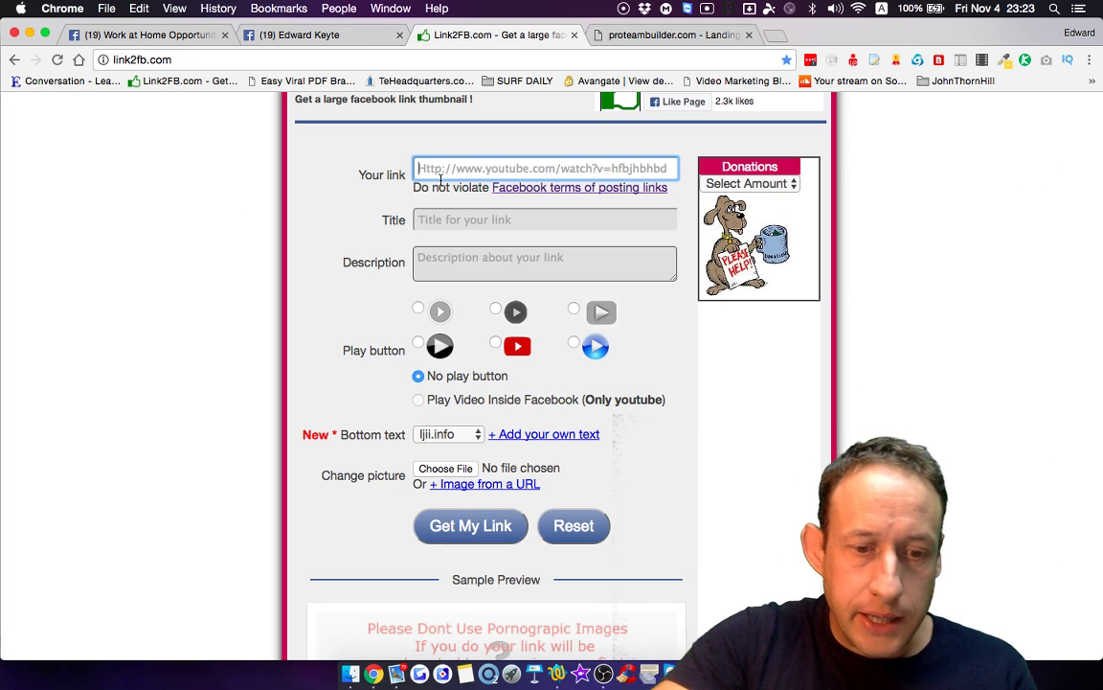
Step: Paste the landing page URL as the link and 'Have no luck at all trying to refer ?' as the title
key(super+v)
click(431, 239)
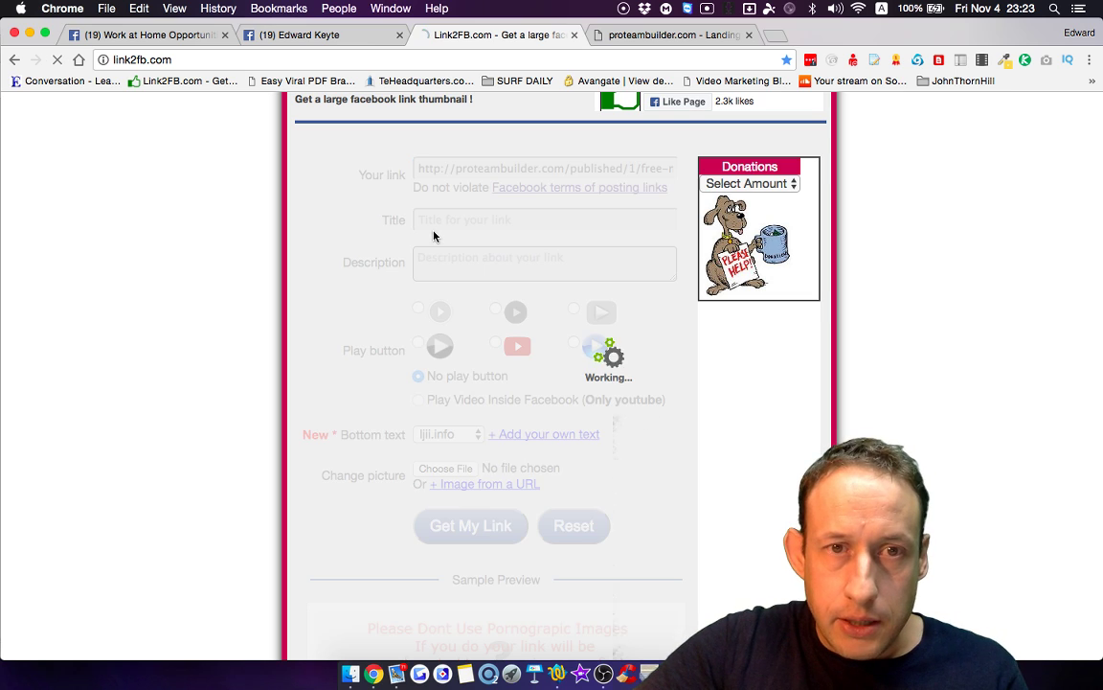
click(651, 673)
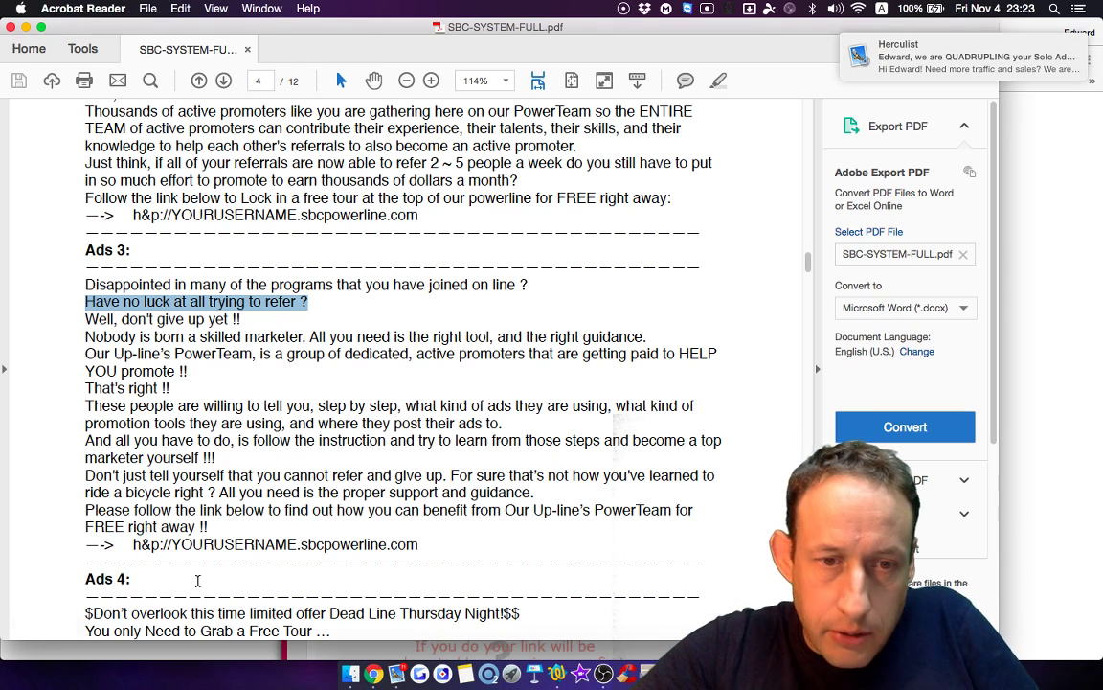
click(373, 673)
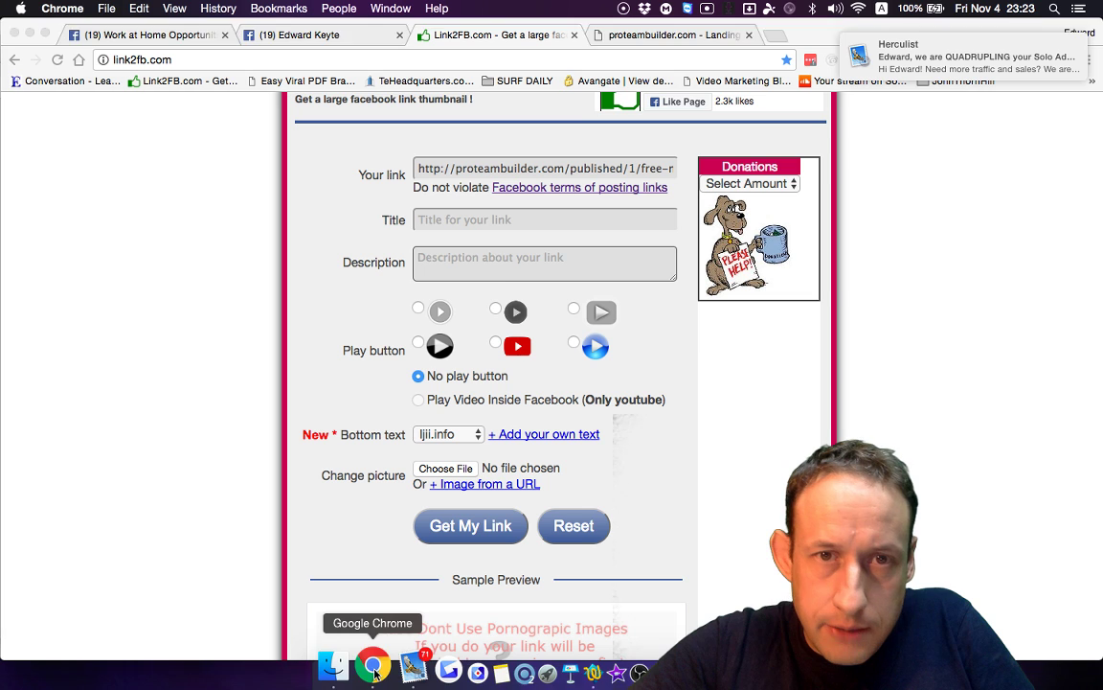
click(471, 220)
key(super+v)
Step: Copy the ad body lines starting with 'Nobody' from the PDF into the Description field
click(627, 674)
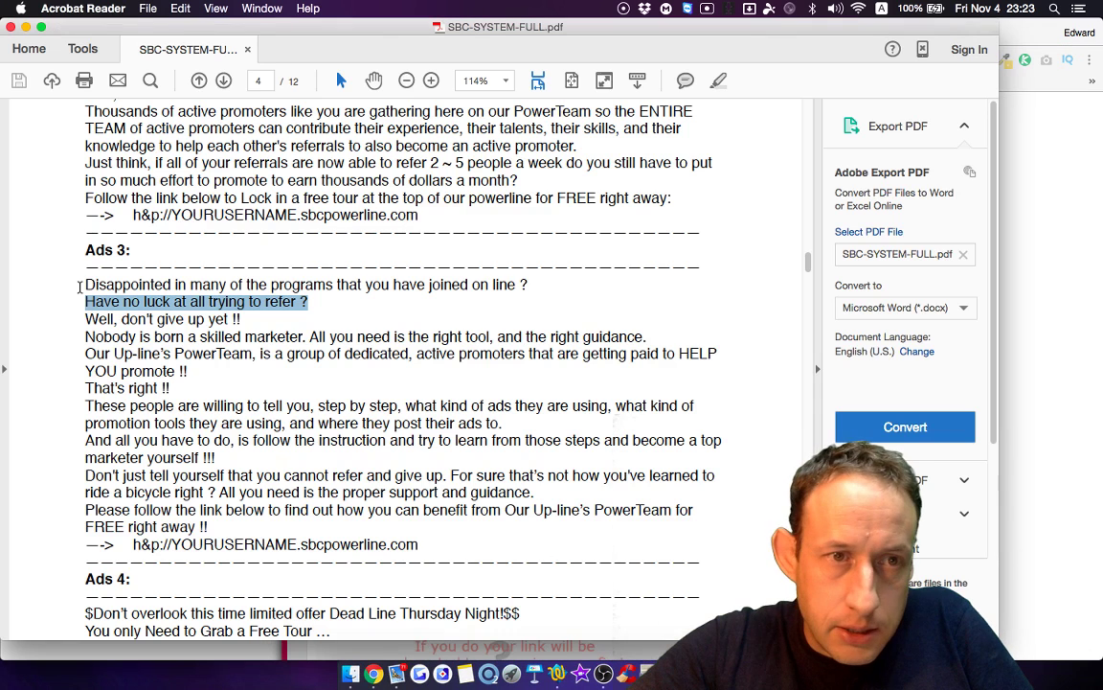
drag(87, 337, 198, 371)
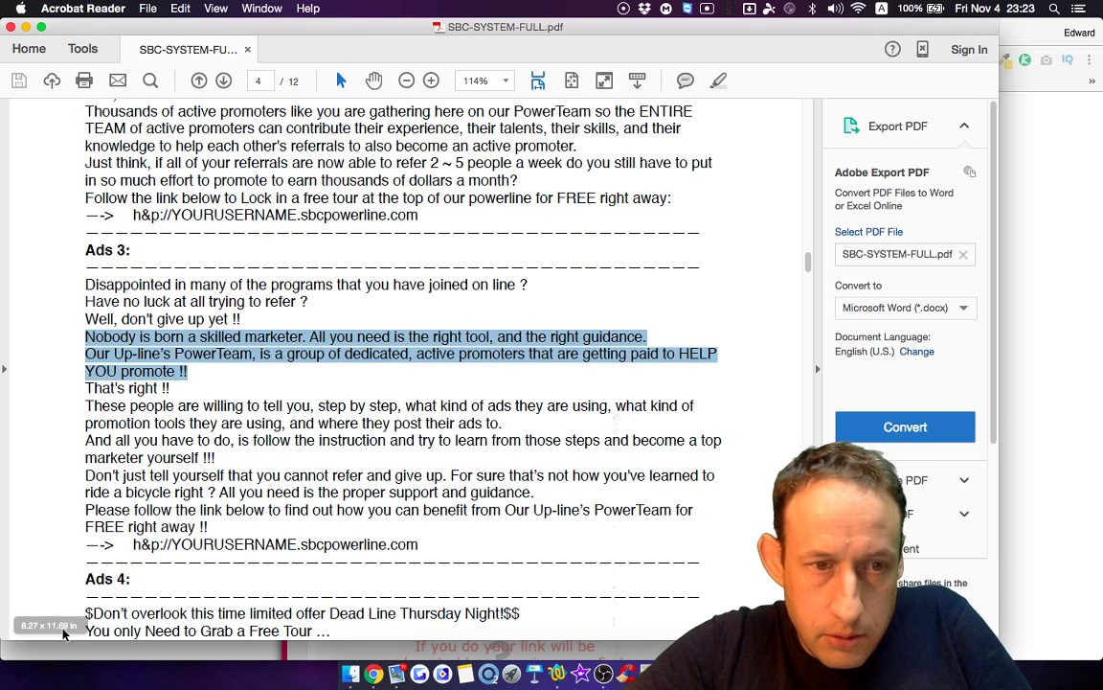
click(375, 676)
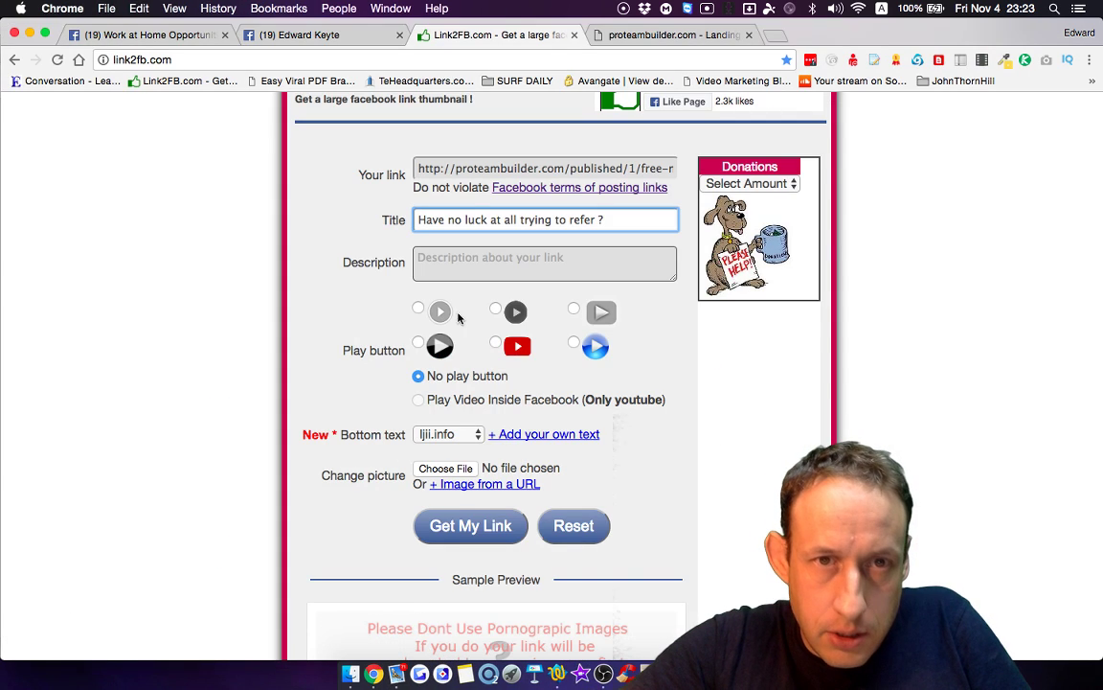
click(449, 266)
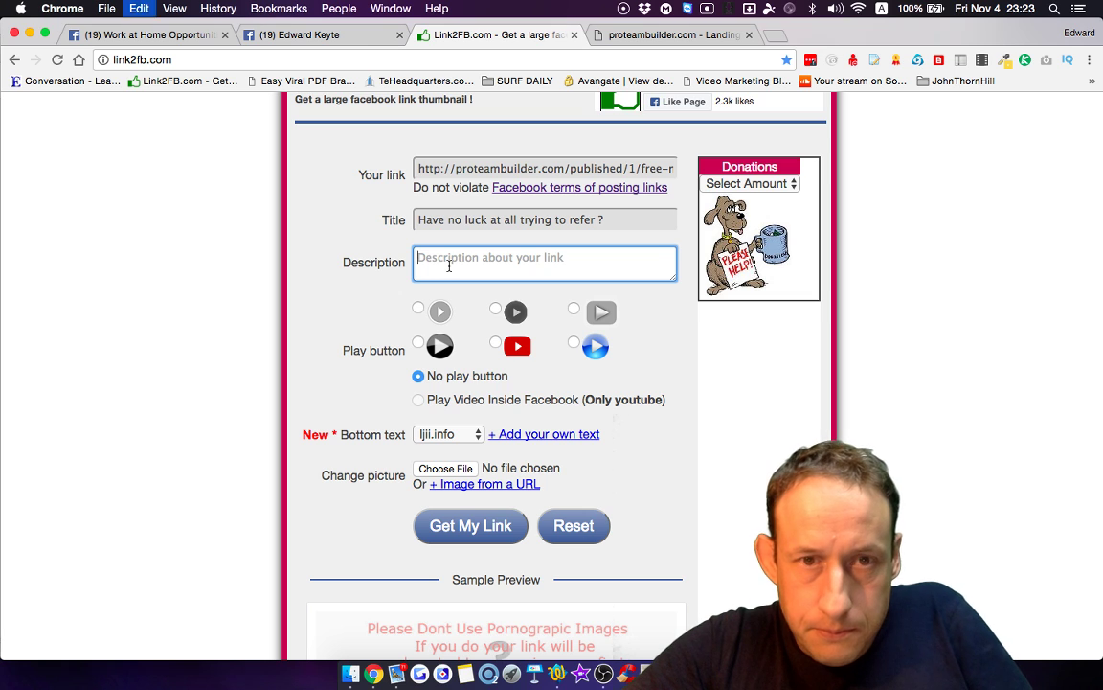
key(super+v)
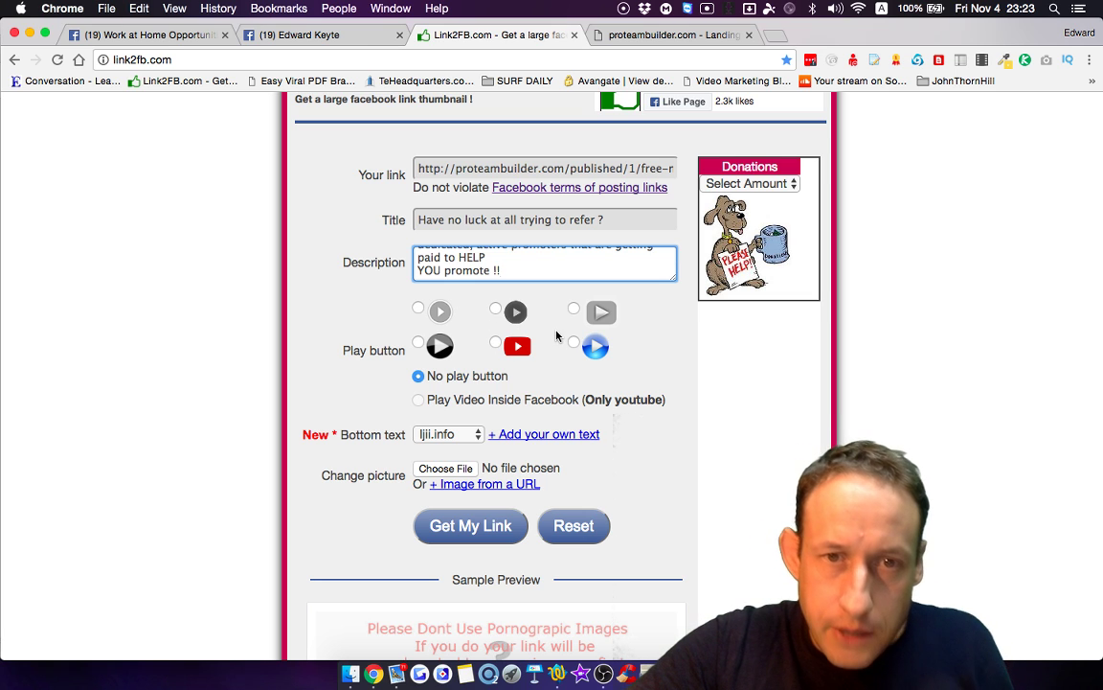
scroll(556, 335, down, 2)
Step: Attach the 'How To Get Free Leads' PNG from the Desktop as the picture and check the Sample Preview
click(459, 417)
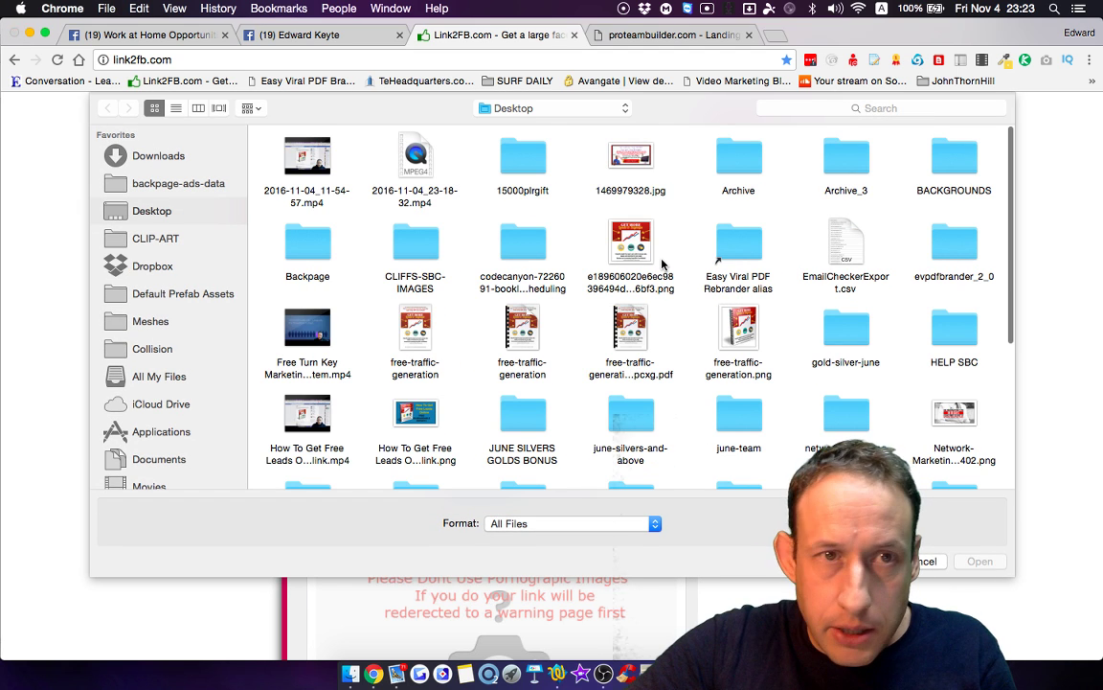
double_click(414, 416)
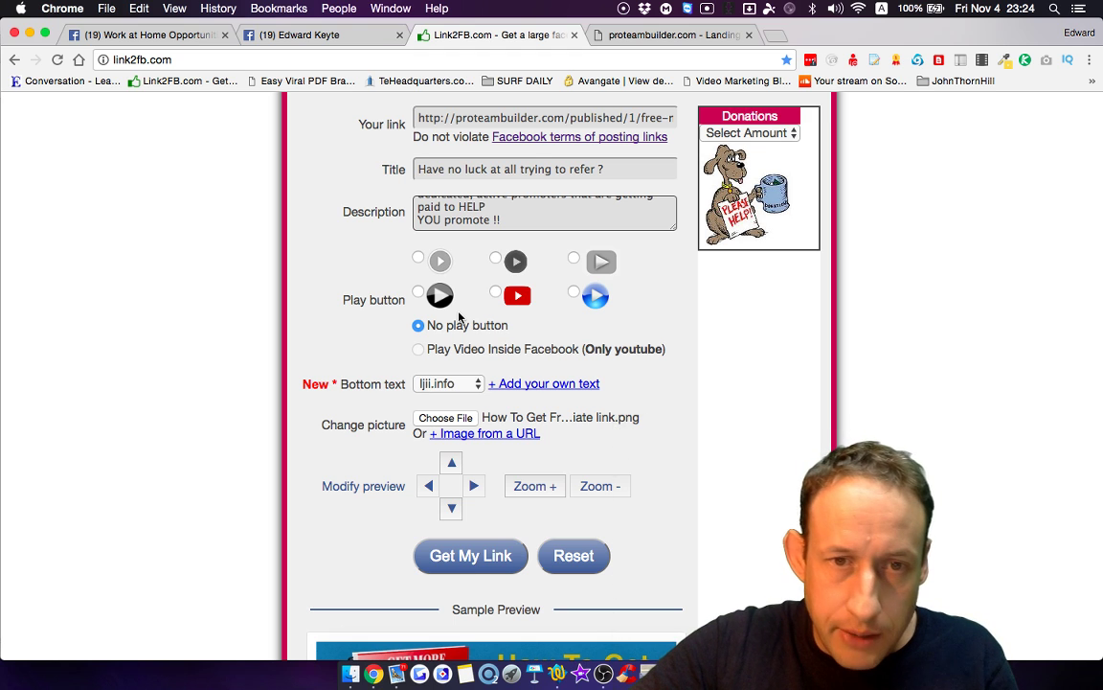
scroll(460, 316, down, 5)
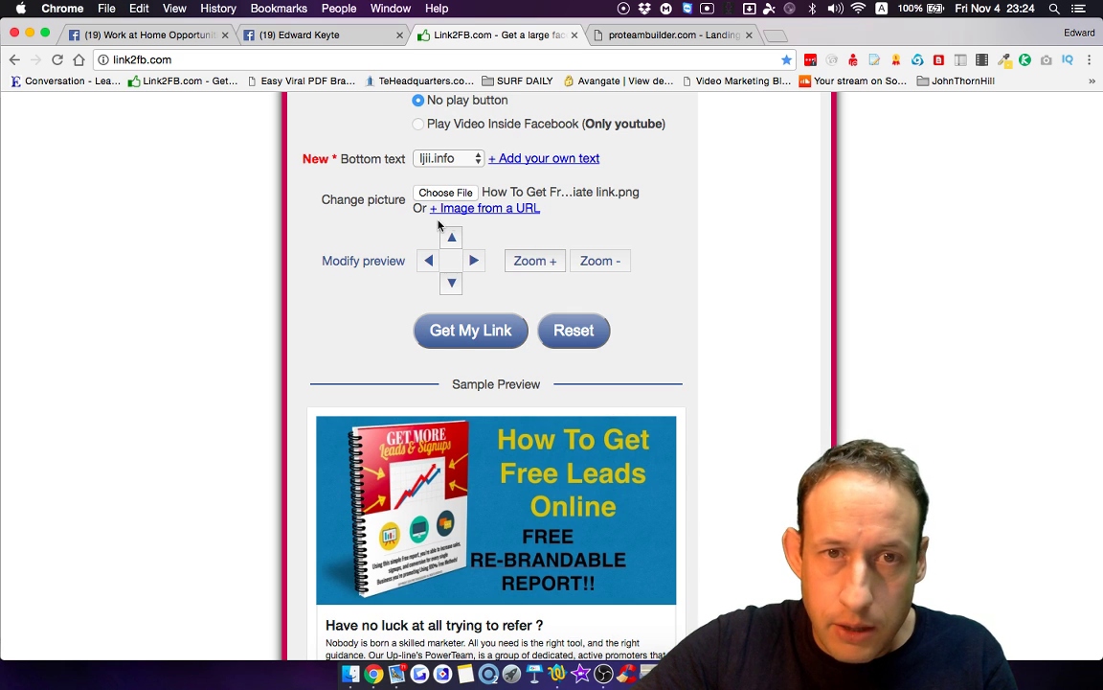
scroll(651, 278, down, 3)
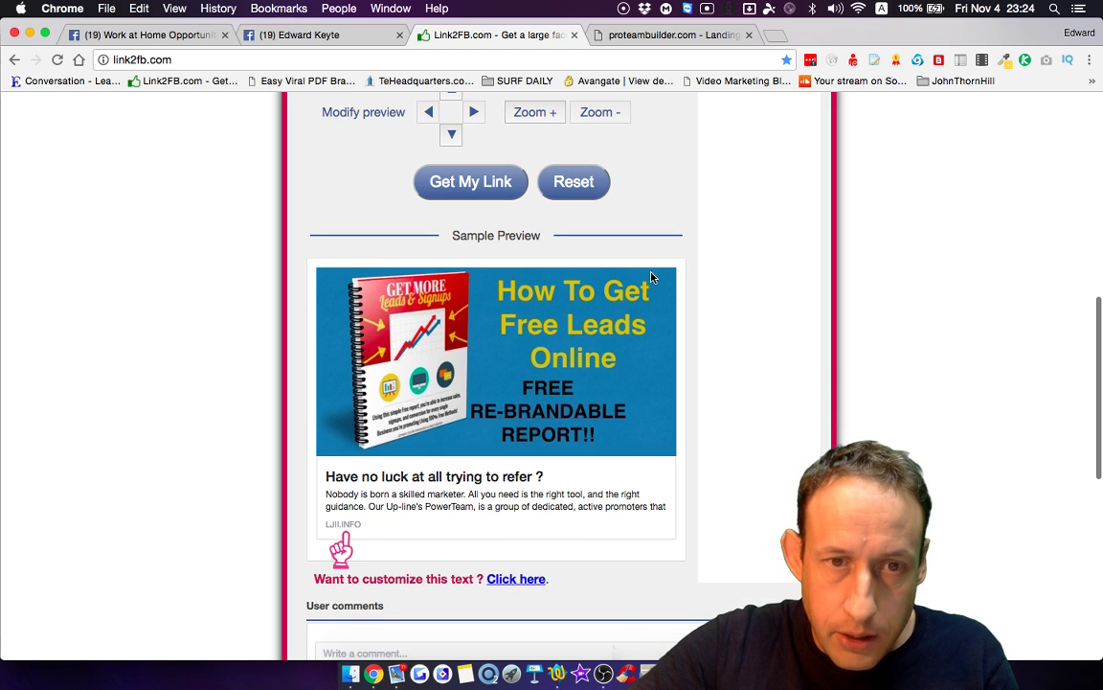
scroll(618, 508, up, 10)
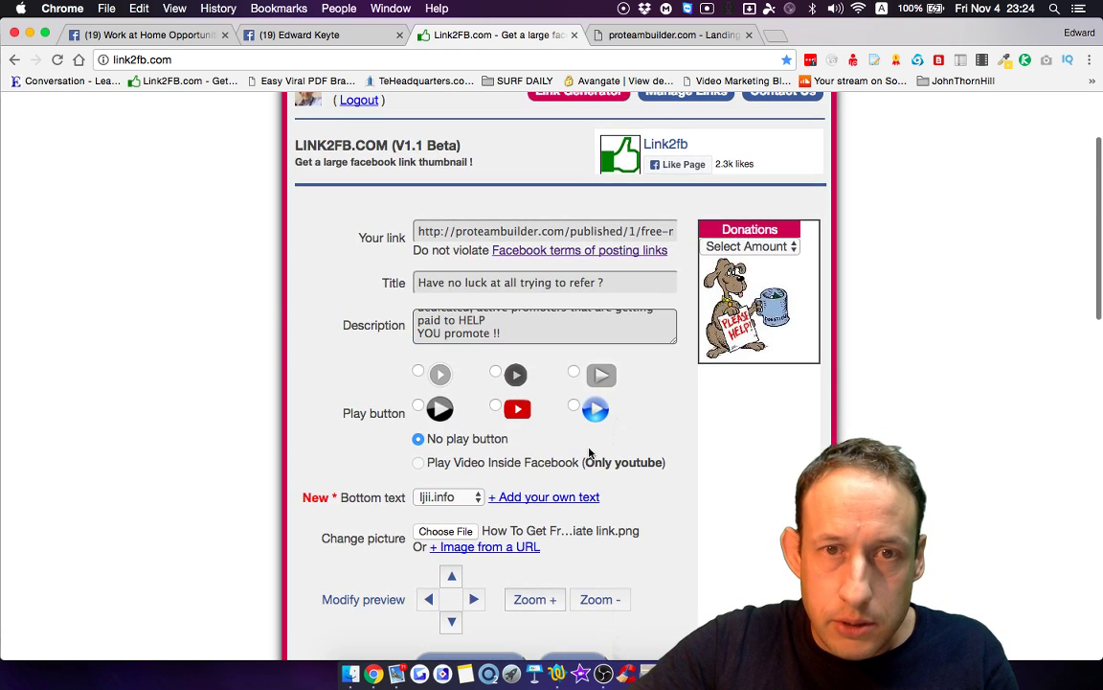
scroll(560, 402, down, 6)
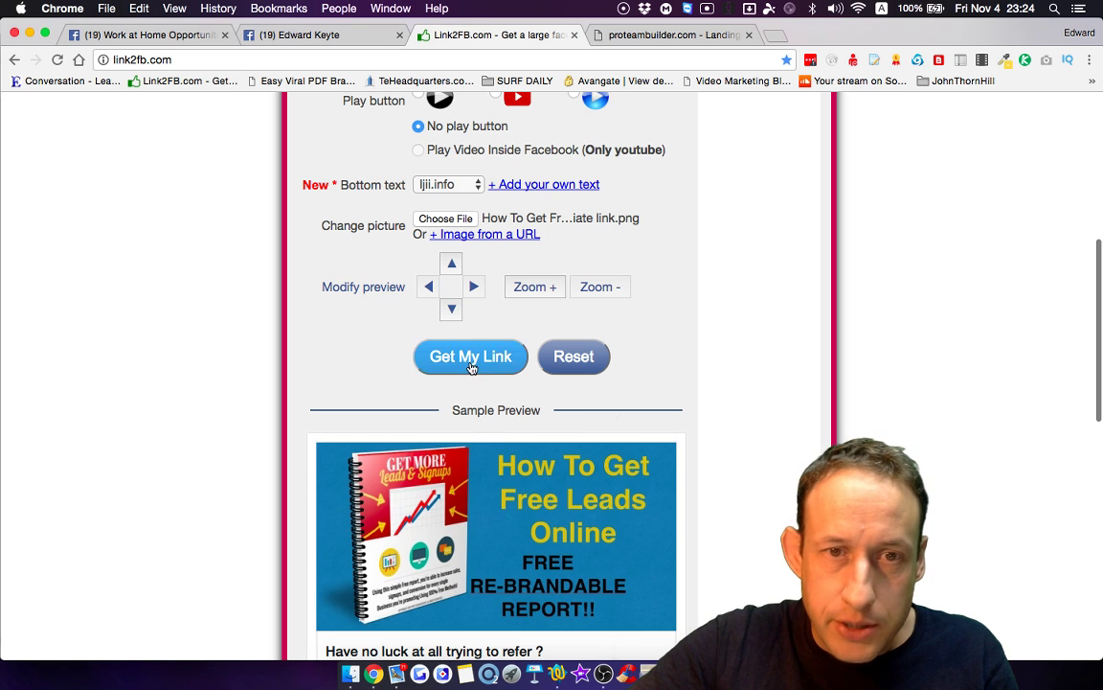
Step: Generate the Facebook link and dismiss the 'link successfully activated' alert after the countdown
click(471, 365)
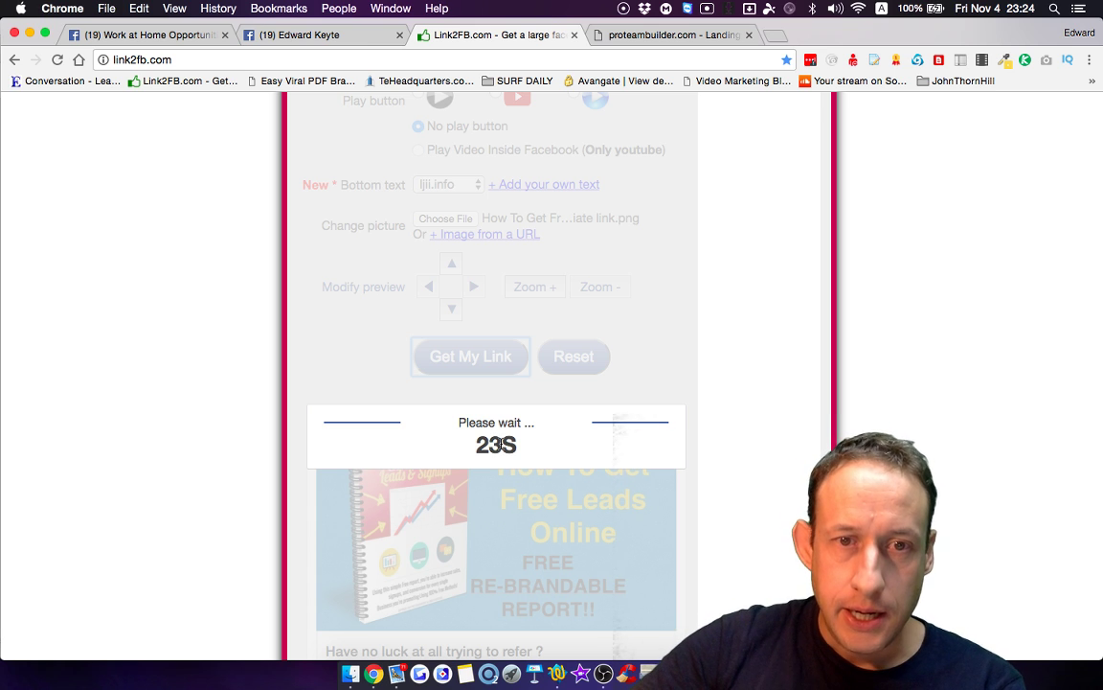
scroll(500, 445, up, 2)
scroll(499, 449, down, 5)
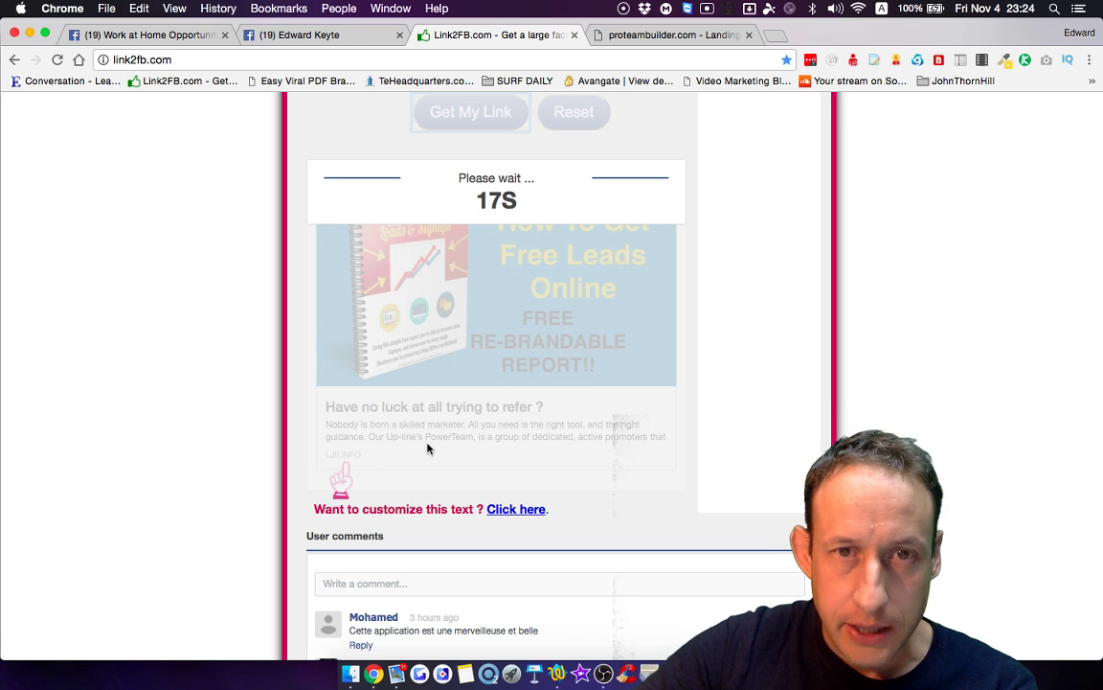
scroll(440, 442, up, 10)
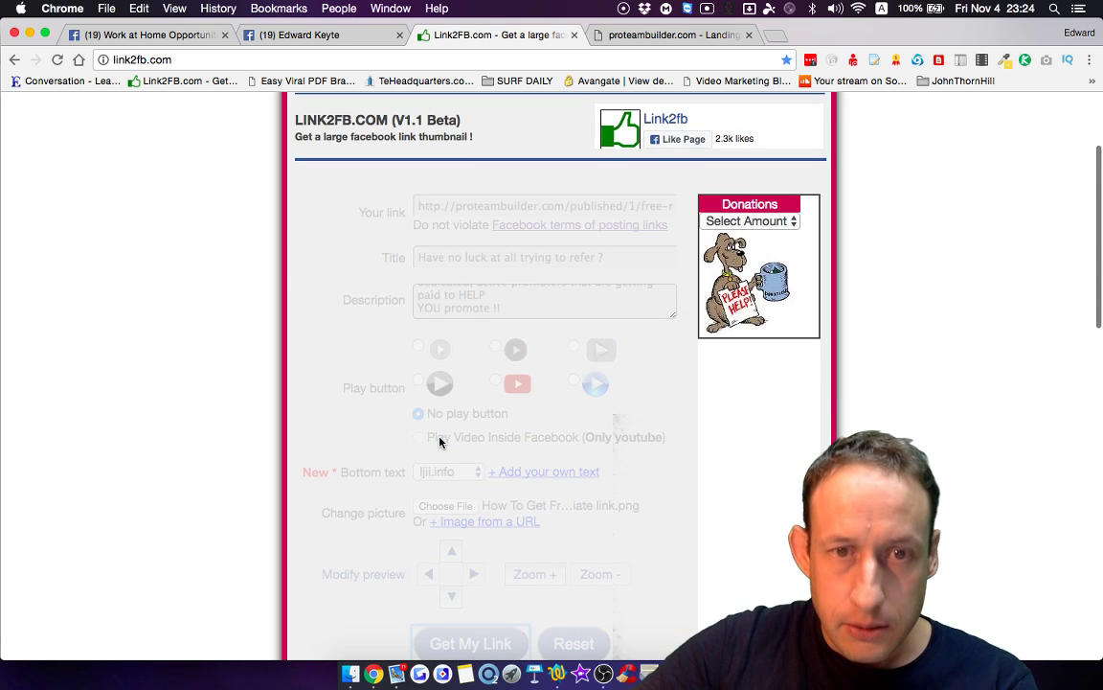
scroll(440, 442, down, 2)
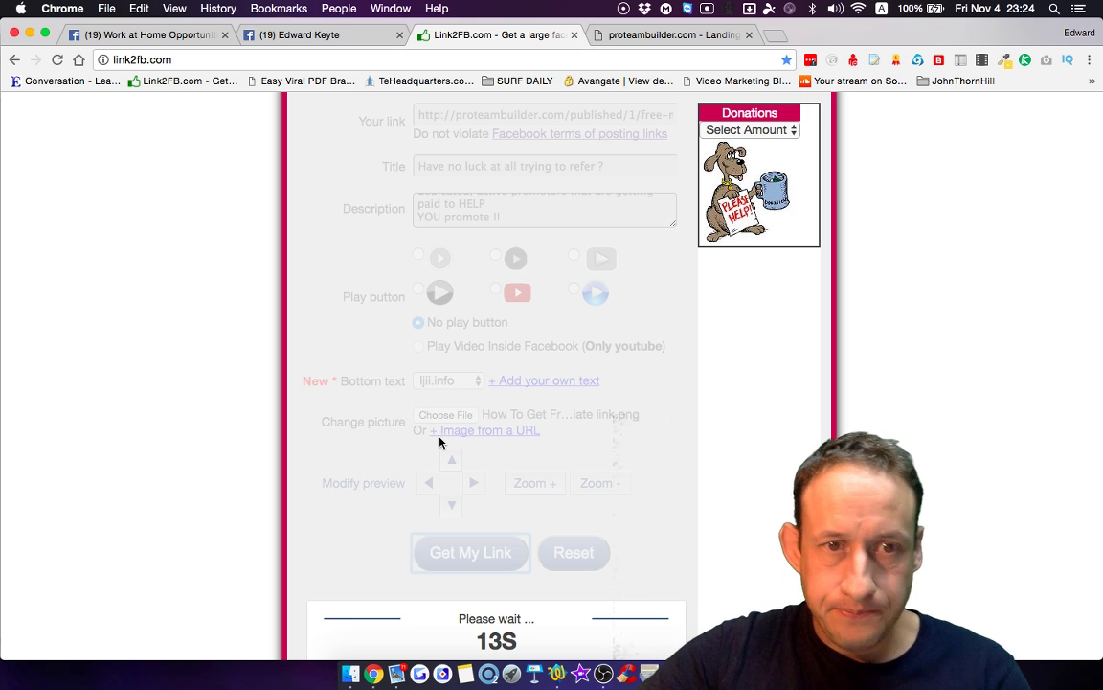
scroll(439, 441, down, 2)
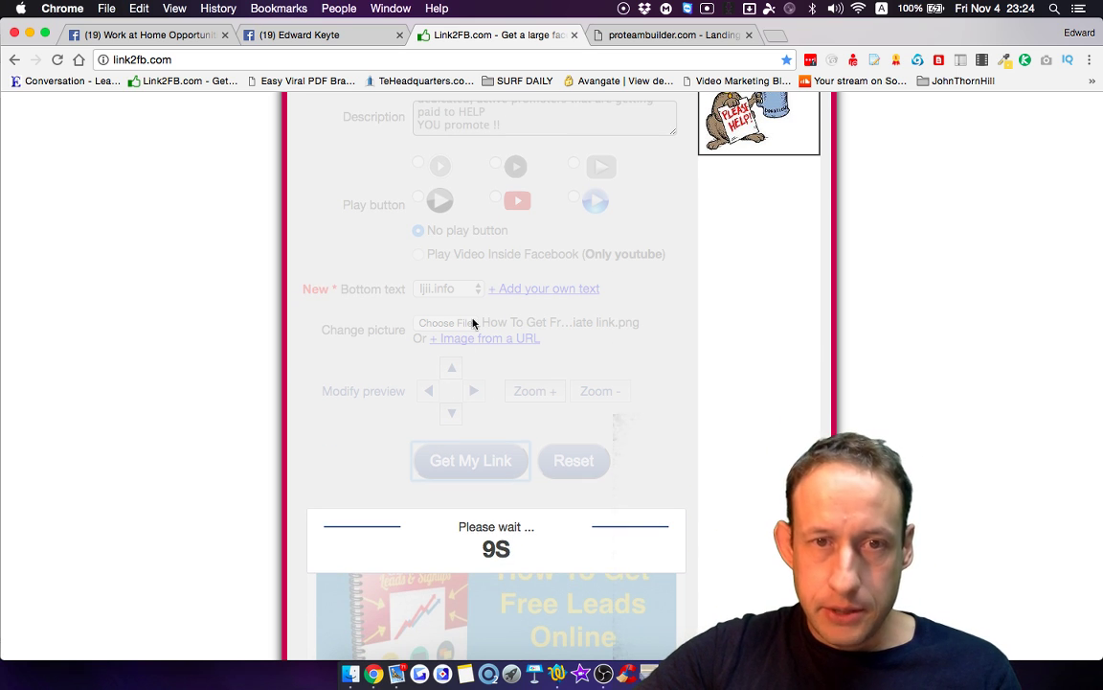
scroll(522, 337, down, 2)
scroll(522, 337, down, 3)
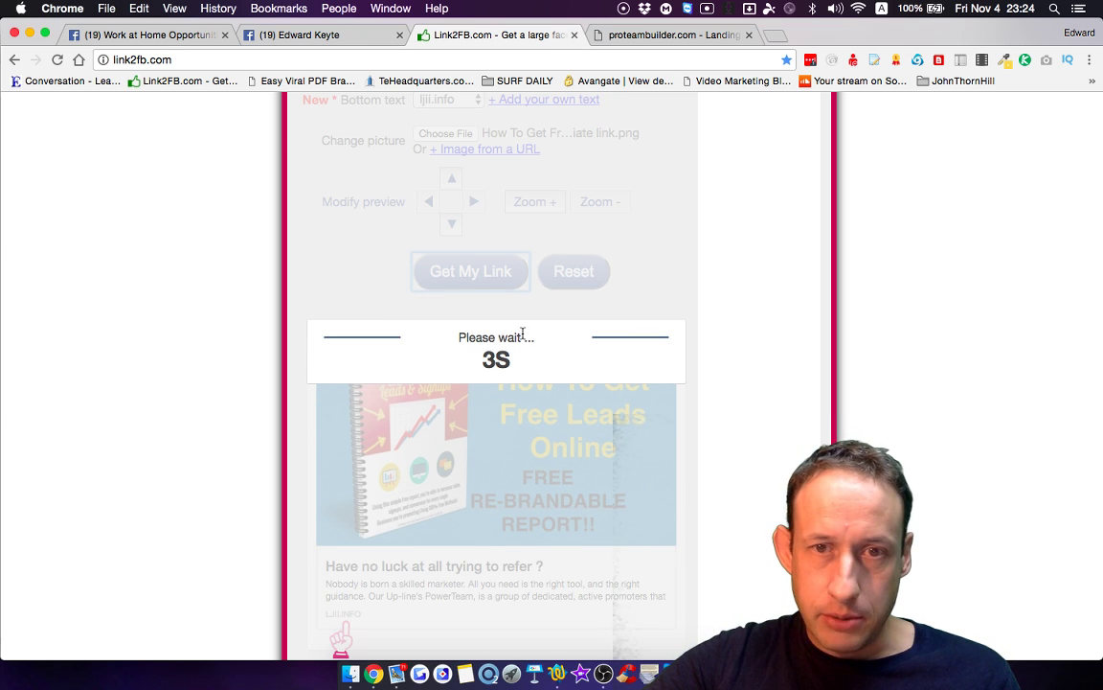
scroll(522, 332, up, 5)
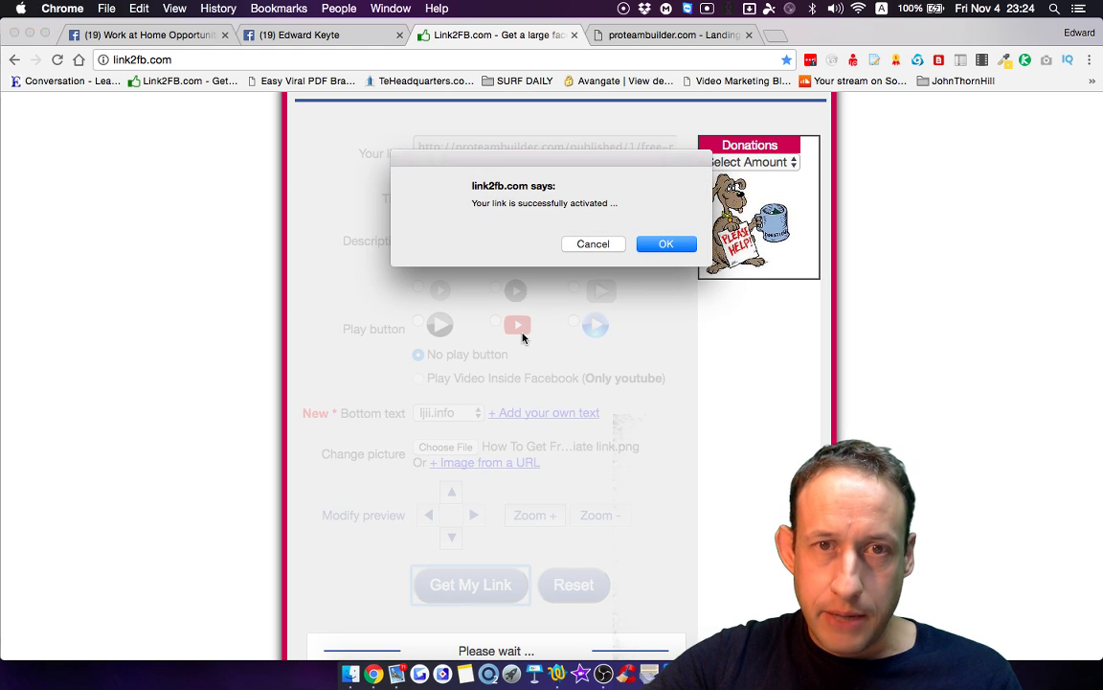
click(660, 241)
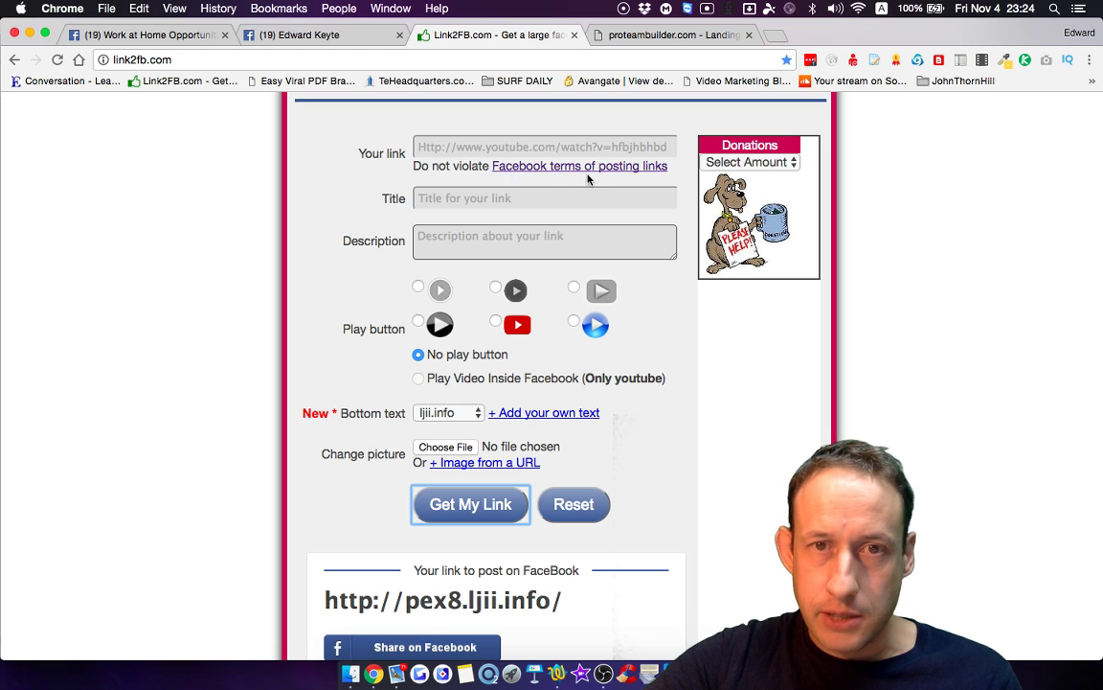
scroll(575, 211, down, 3)
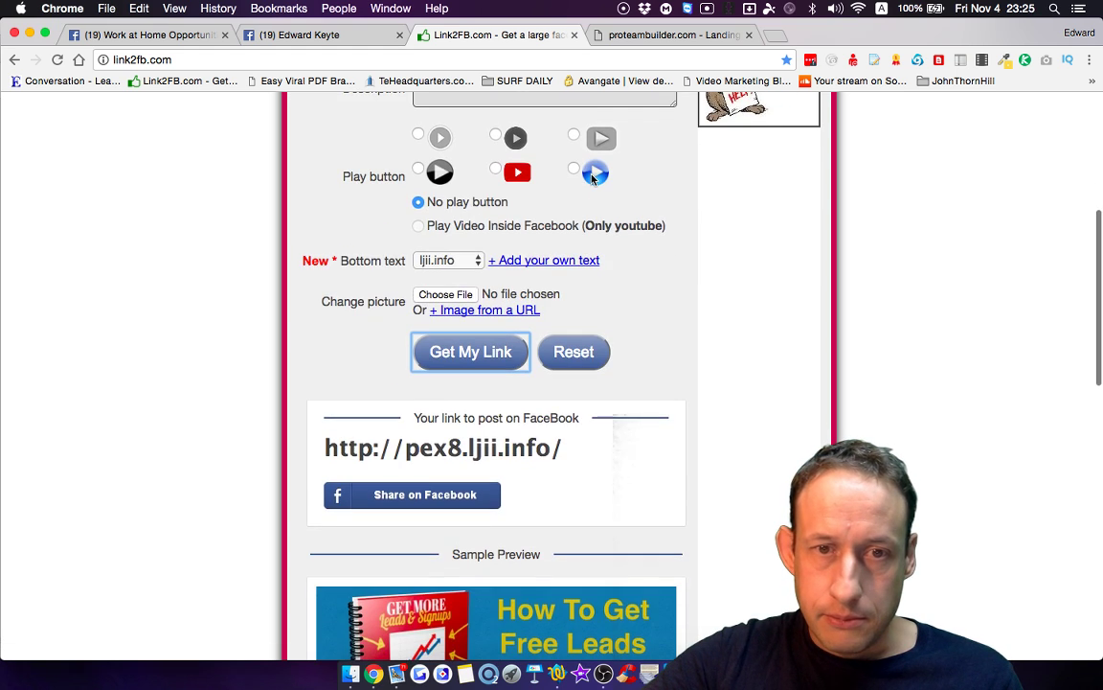
scroll(543, 269, down, 2)
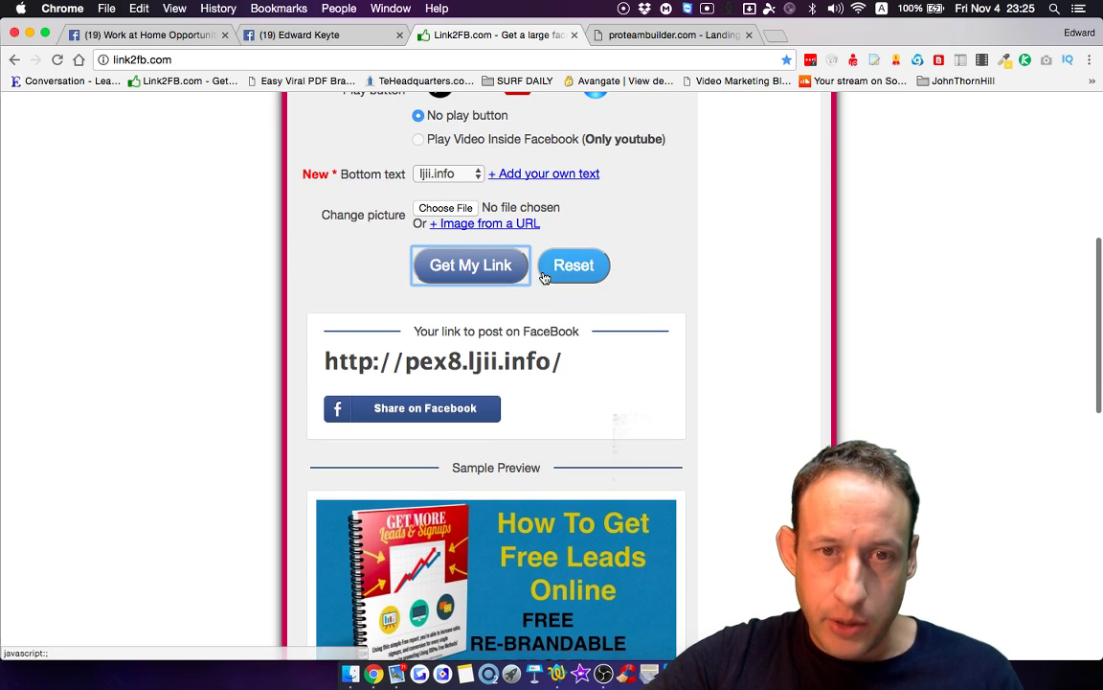
click(563, 361)
drag(563, 361, 321, 371)
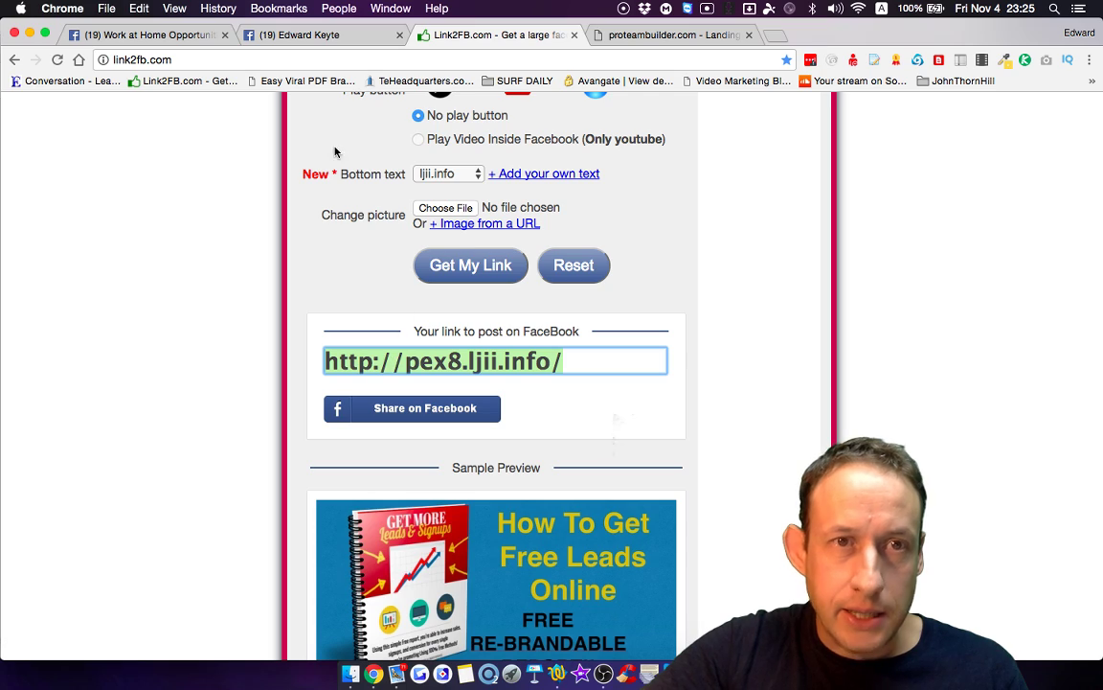
Step: On the Facebook timeline, paste the pex8.ljii.info link into a new status post
click(288, 36)
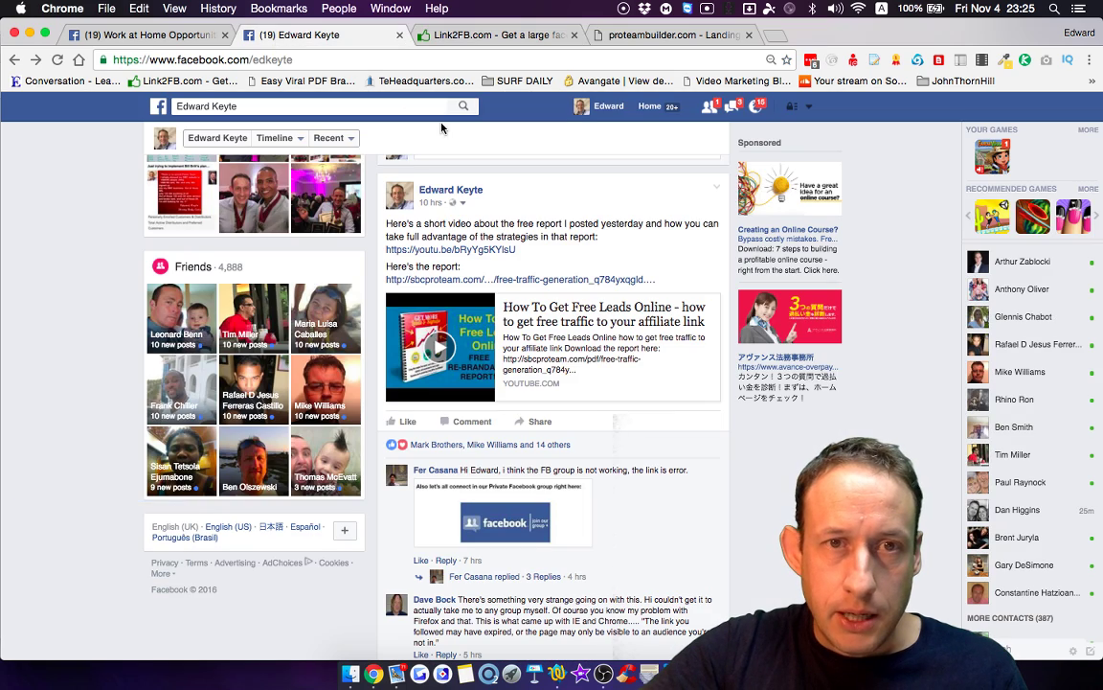
scroll(462, 251, up, 10)
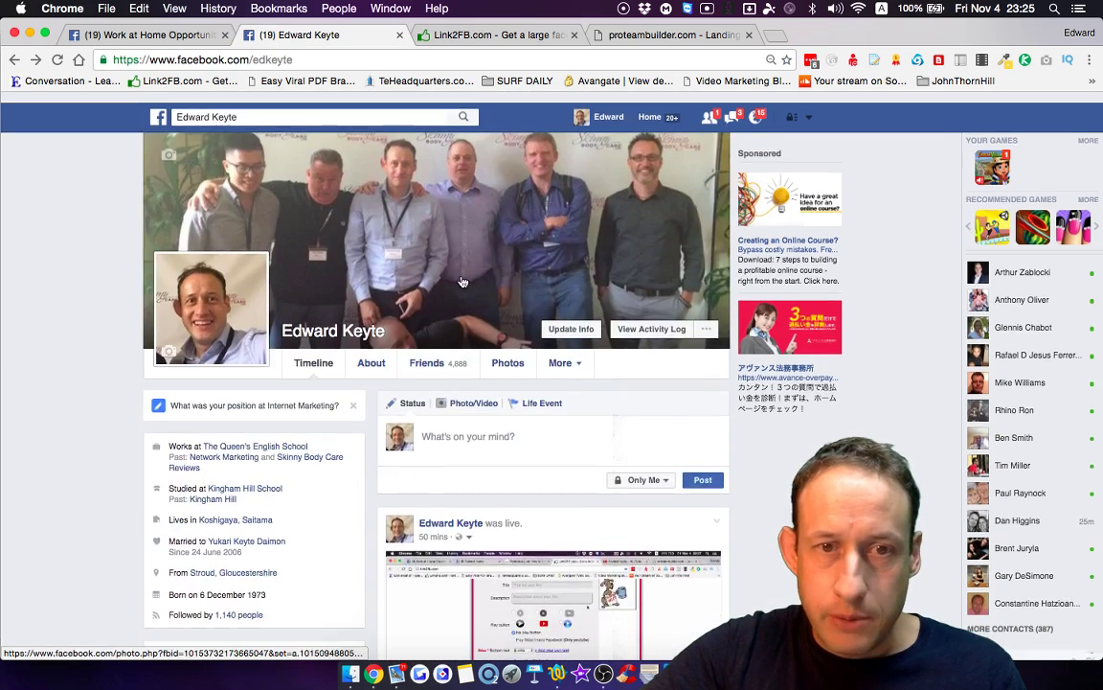
scroll(450, 383, down, 1)
click(461, 425)
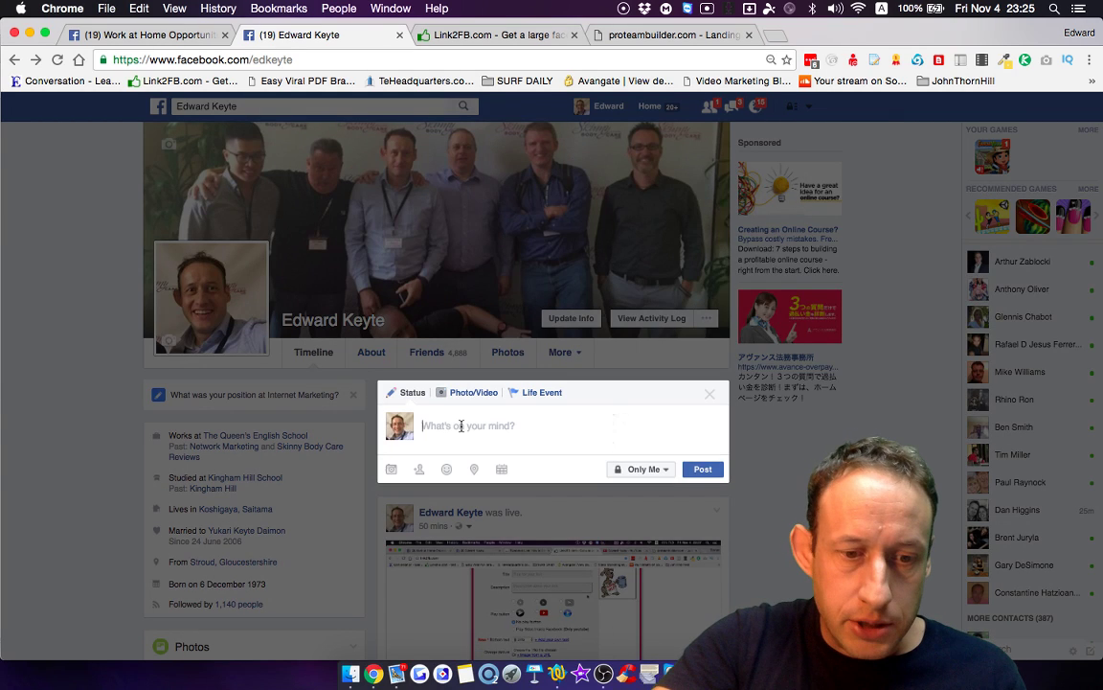
text(http://pexe.ljii.info/)
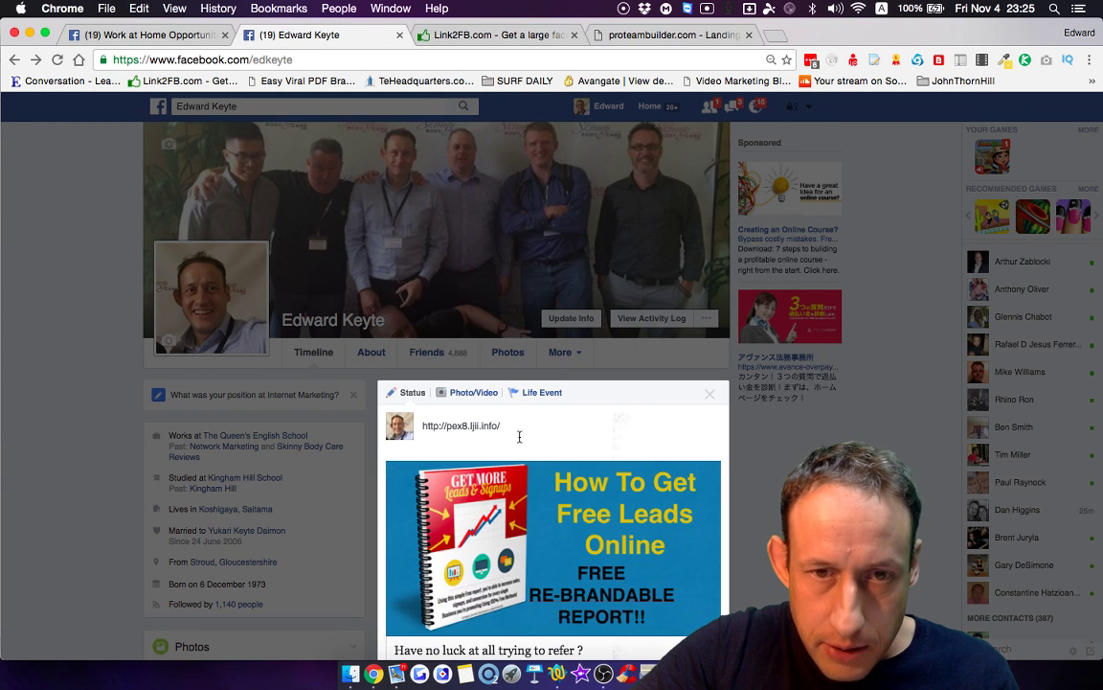
scroll(575, 456, down, 1)
scroll(578, 459, down, 2)
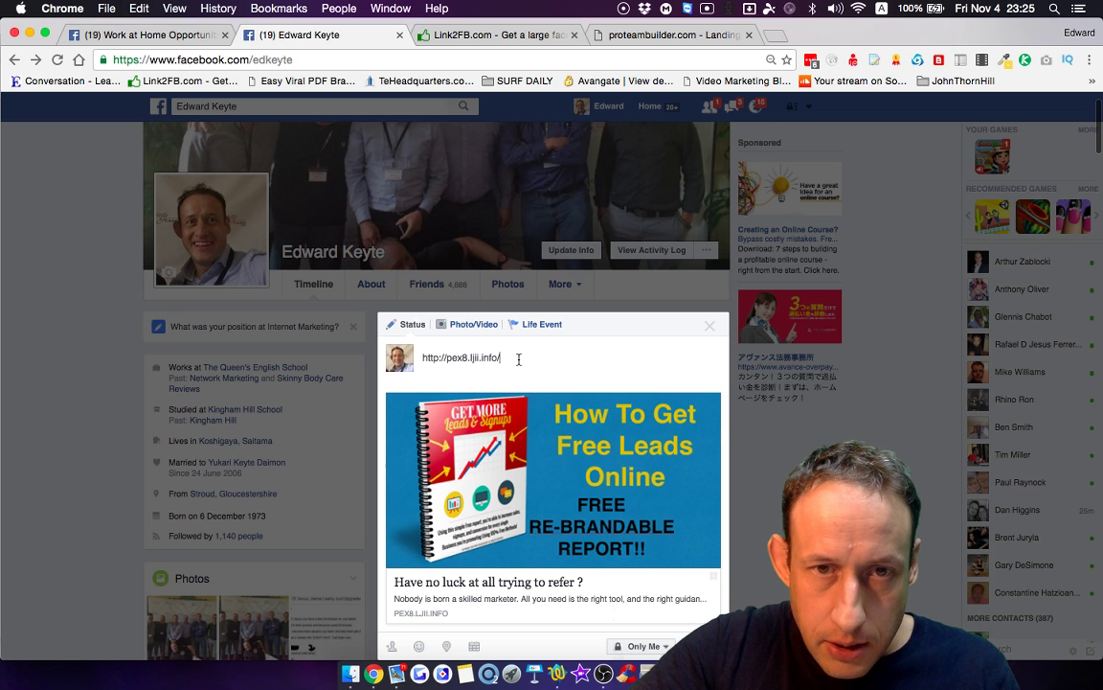
Step: Delete the URL text, keeping the Free Leads image preview, and publish the post
drag(518, 360, 420, 360)
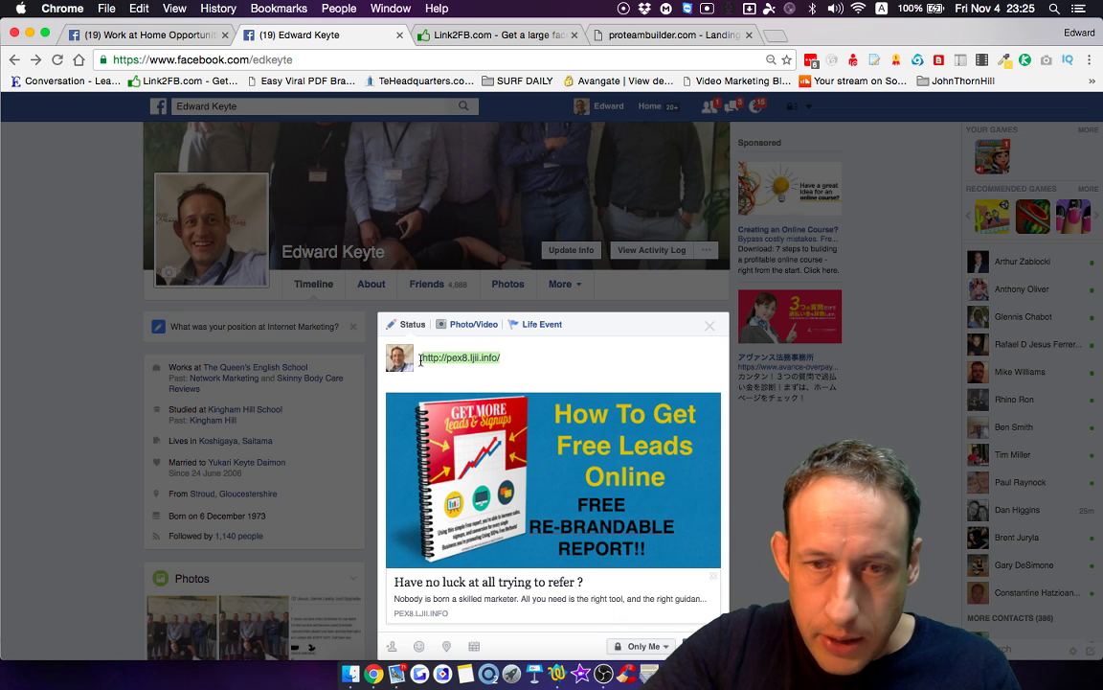
key(BackSpace)
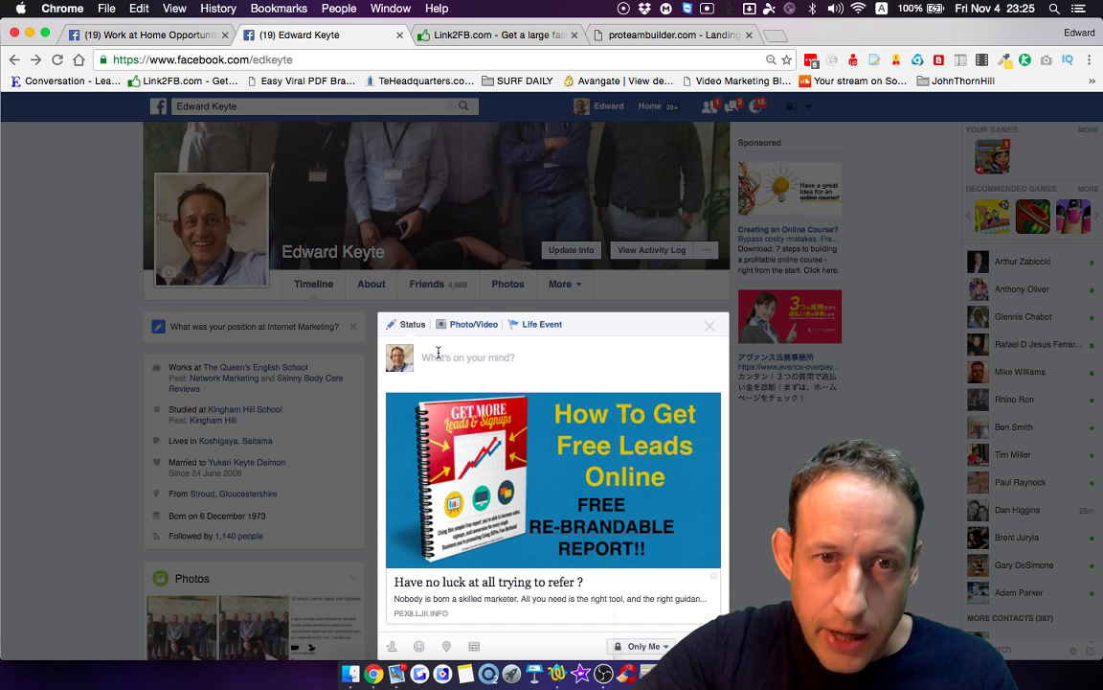
scroll(593, 498, down, 2)
scroll(593, 498, down, 2)
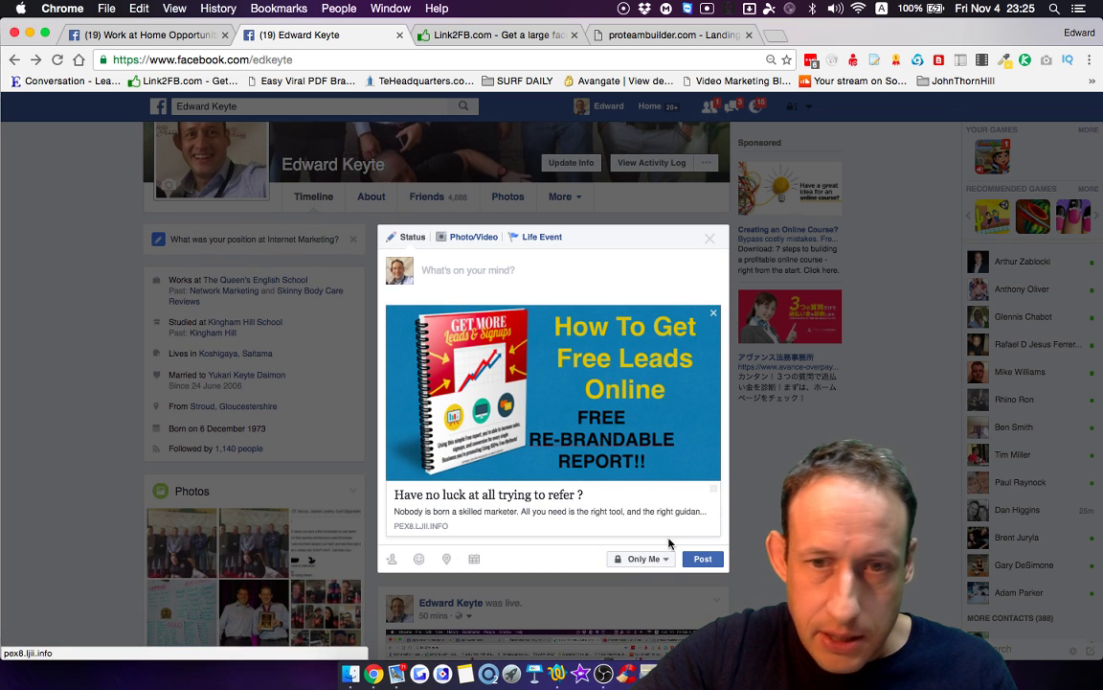
click(703, 561)
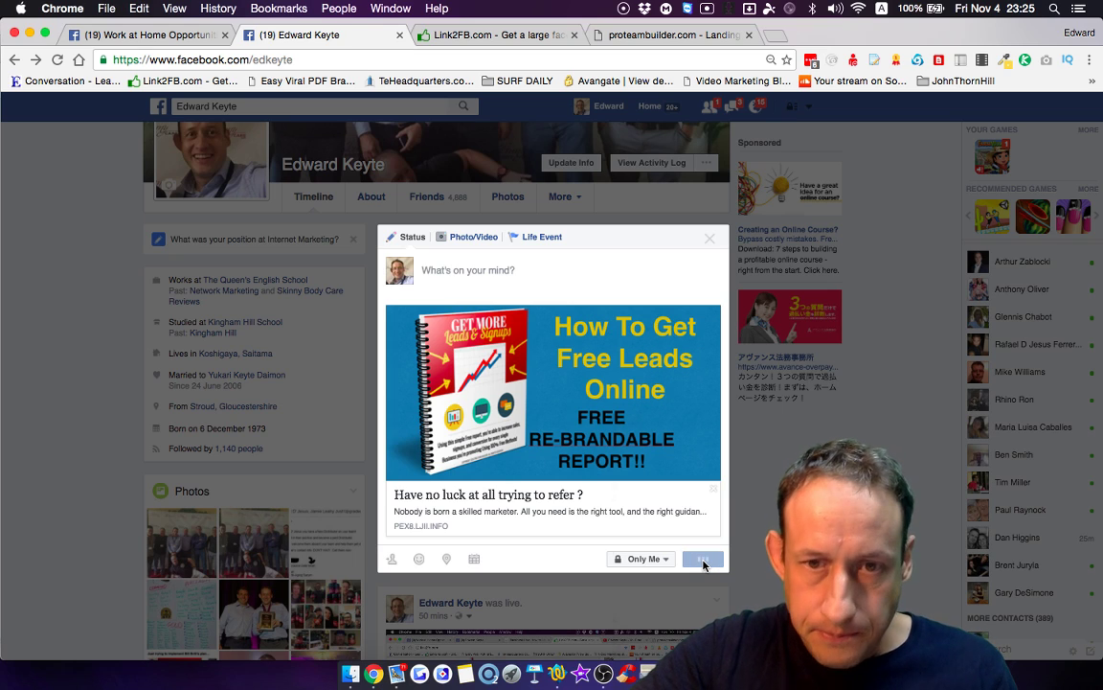
scroll(742, 474, down, 5)
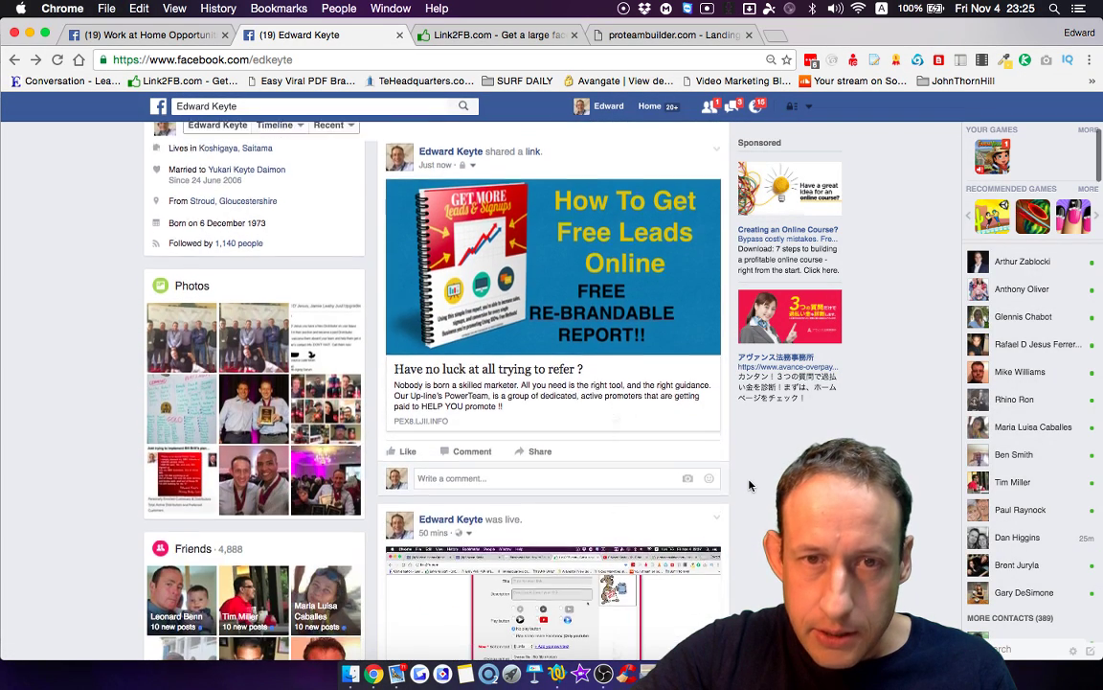
scroll(739, 465, up, 2)
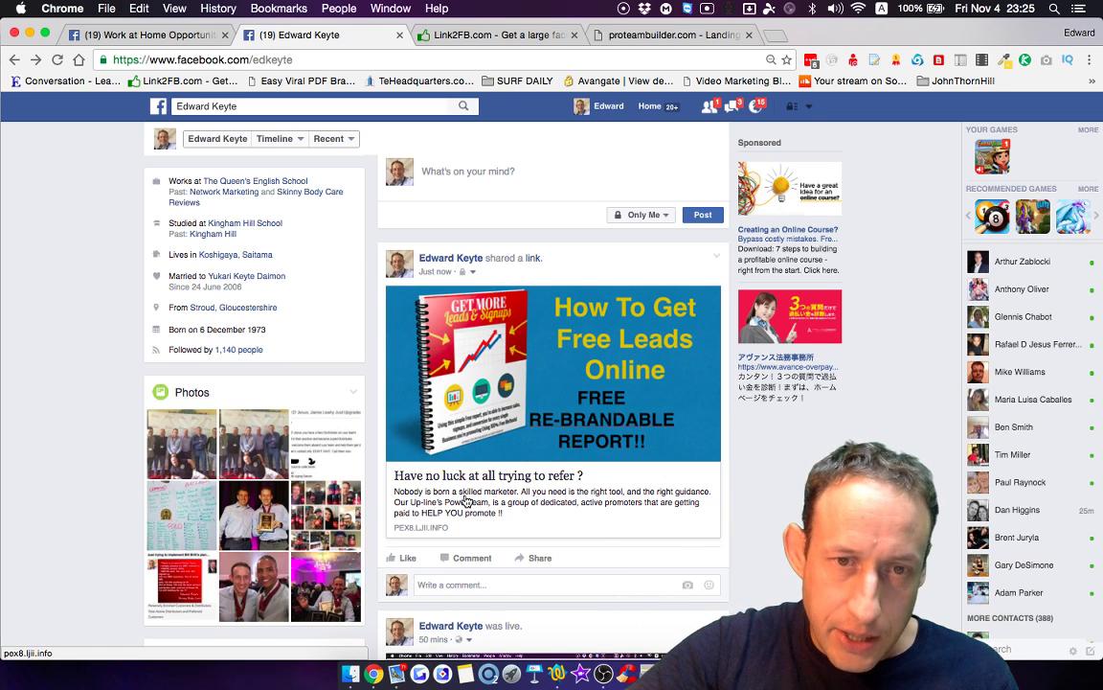
click(545, 386)
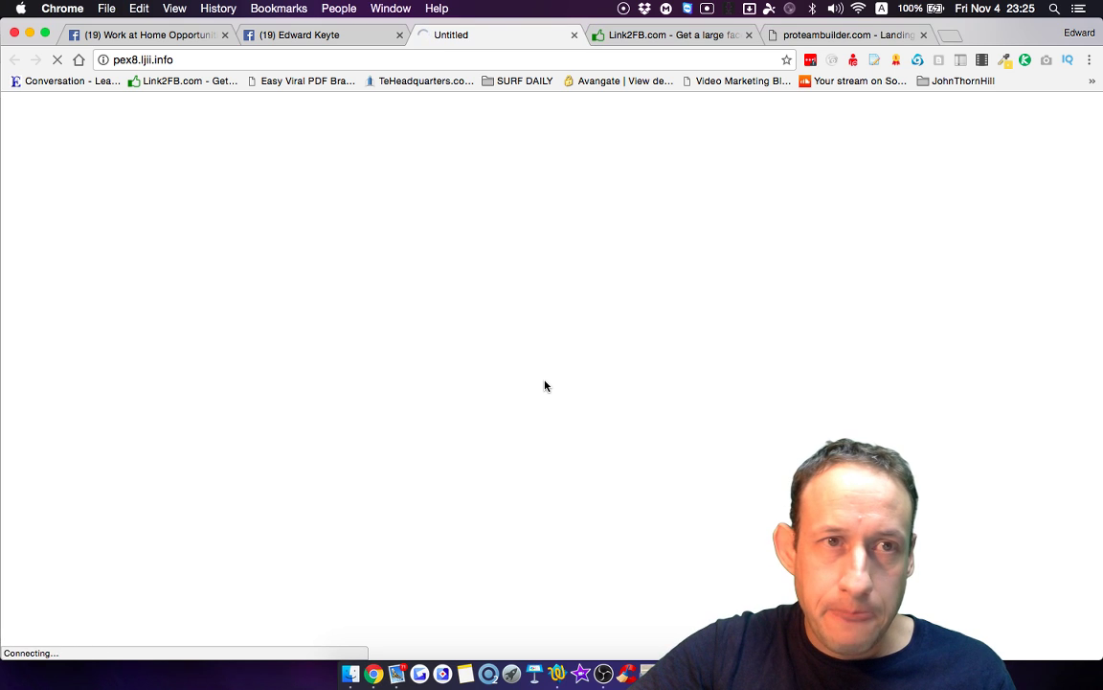
scroll(544, 386, down, 4)
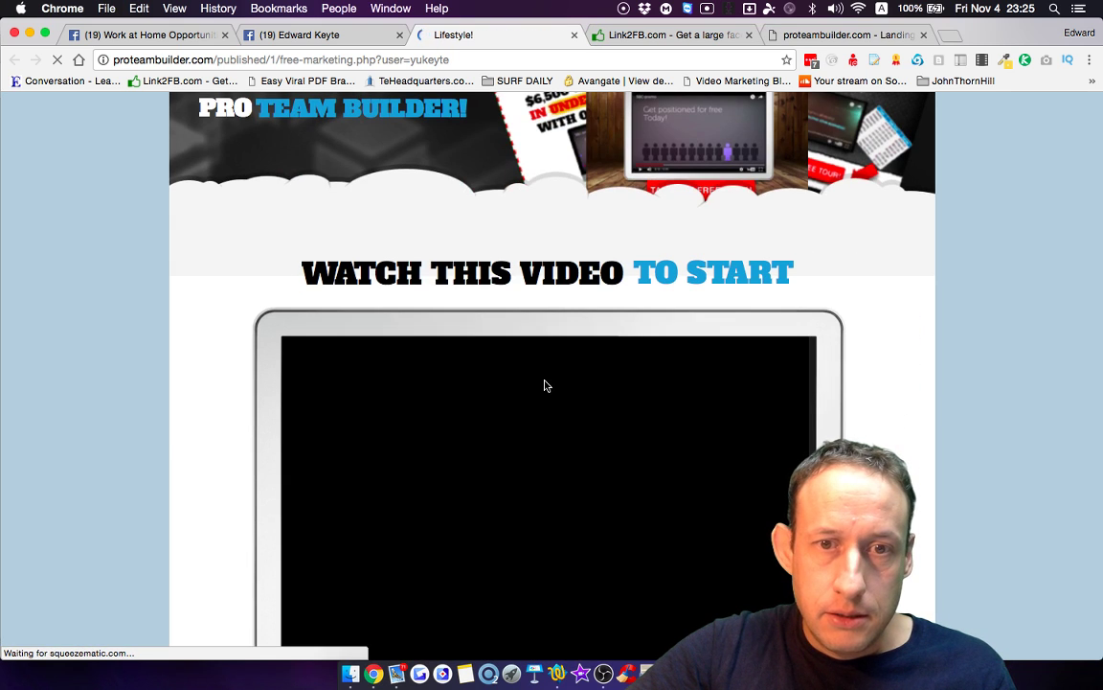
click(561, 492)
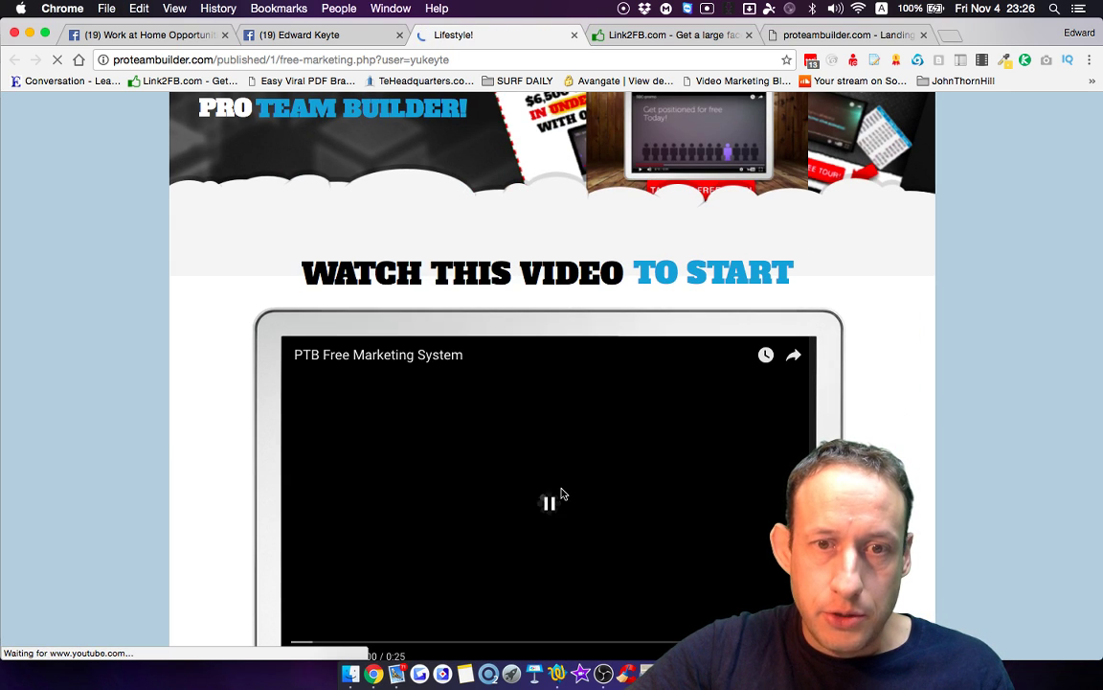
click(575, 35)
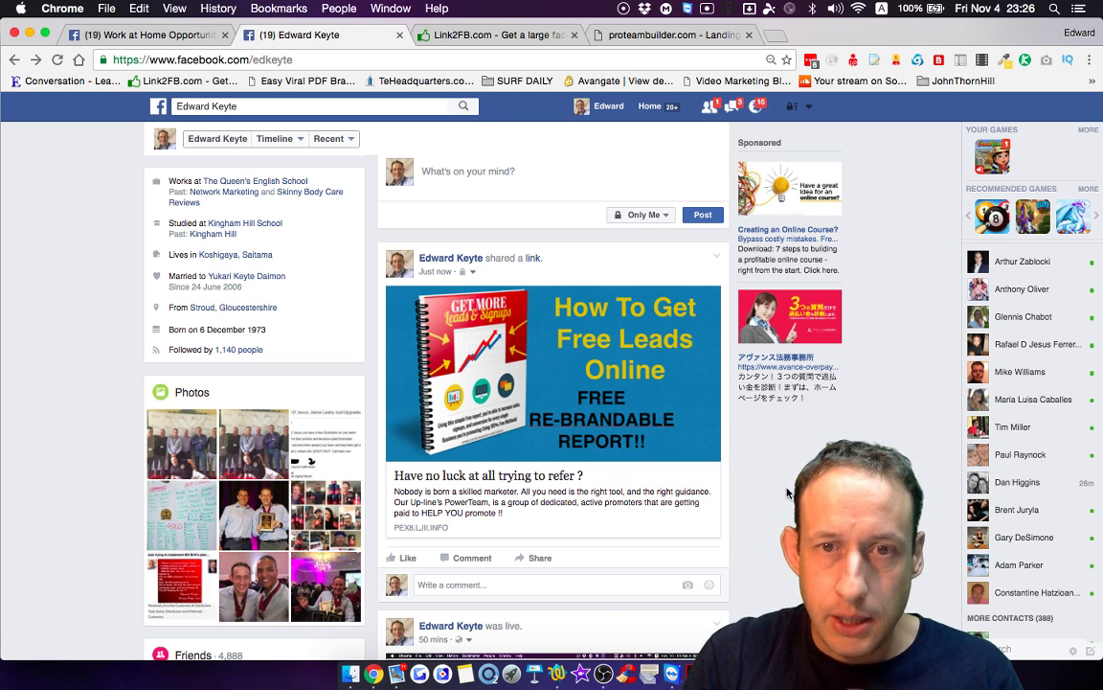
click(456, 36)
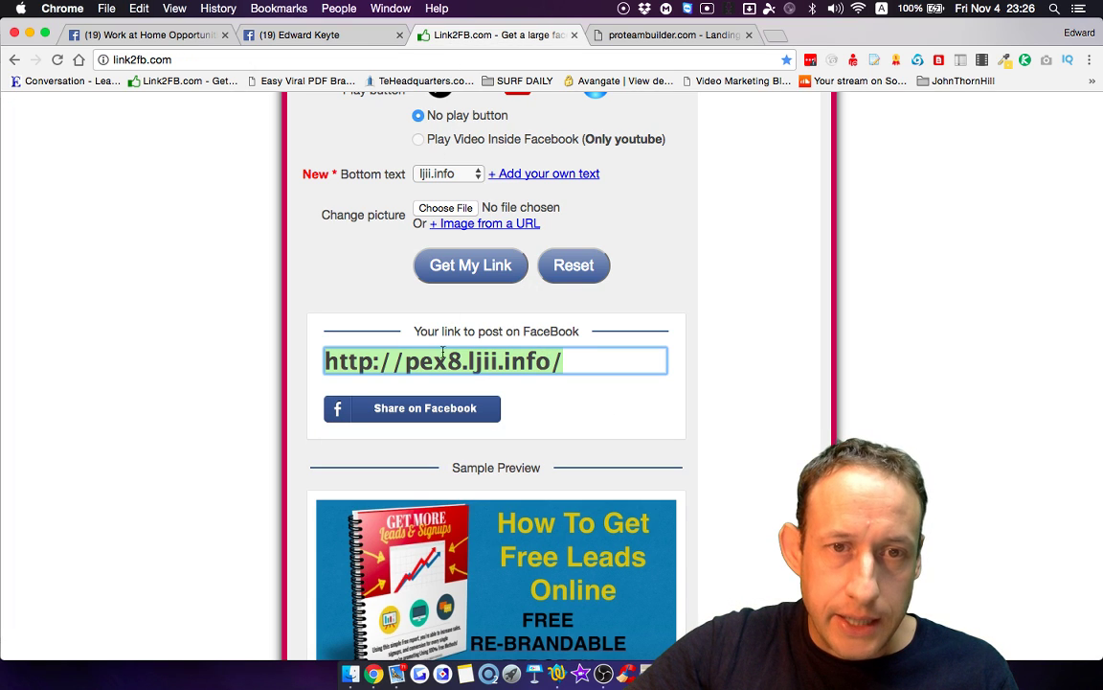
click(566, 359)
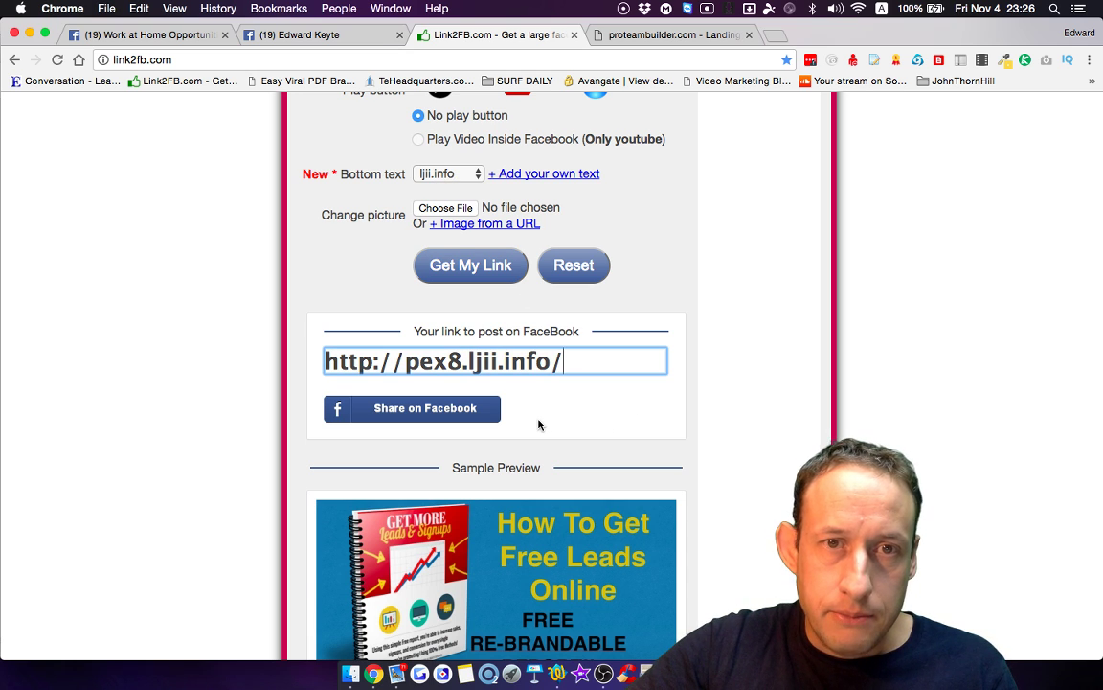
scroll(438, 198, up, 4)
scroll(436, 266, down, 3)
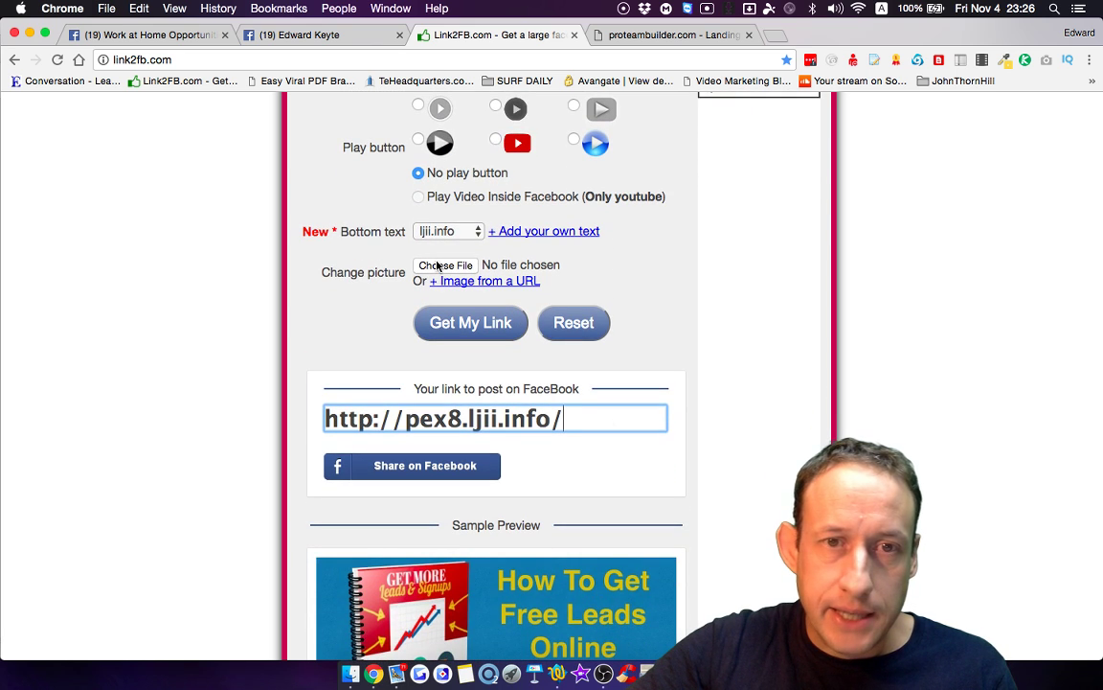
drag(575, 417, 310, 429)
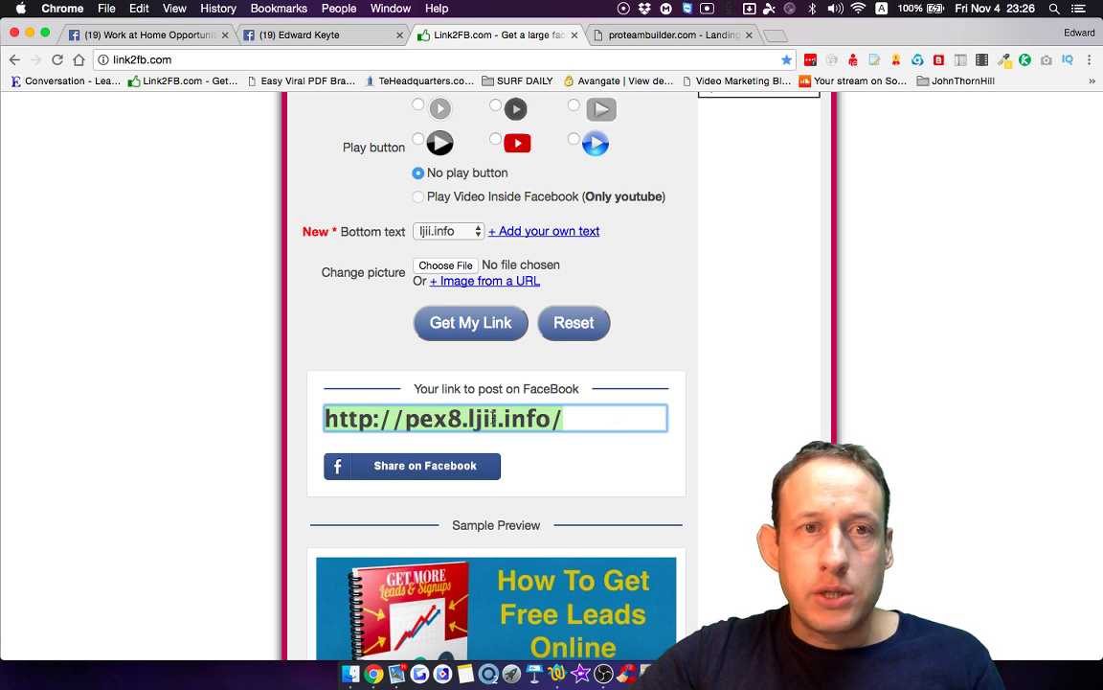
Step: Return to the Facebook profile tab showing the new Free Leads image post
click(292, 36)
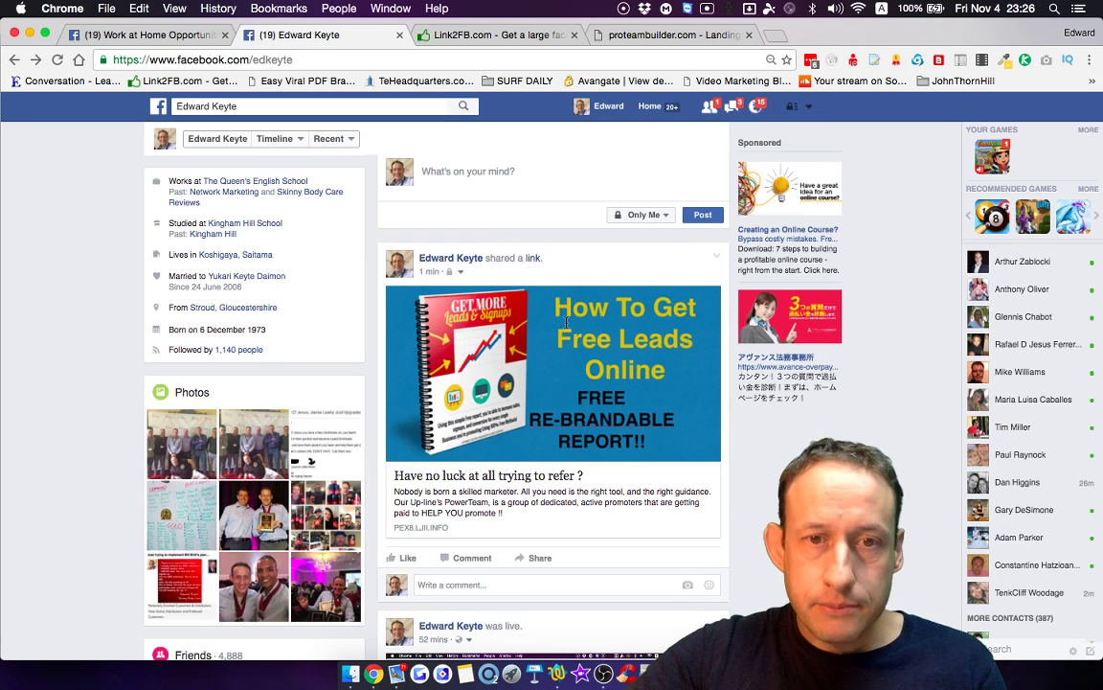